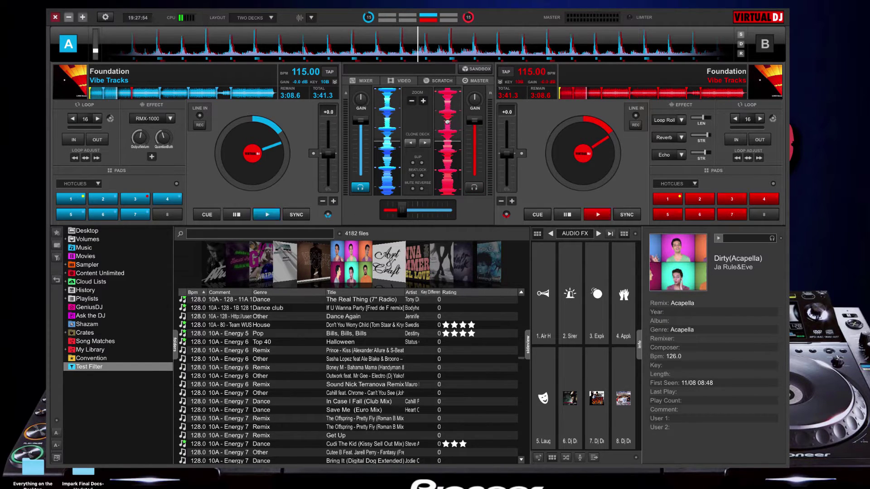
Zoom the mixer's vertical waveforms of the playing Foundation decks out and back in.
scroll(443, 131, down, 3)
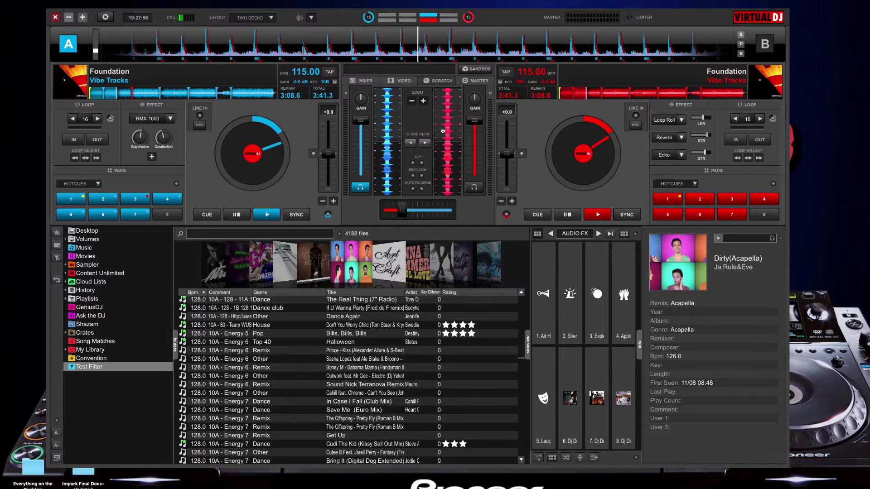
scroll(443, 131, up, 5)
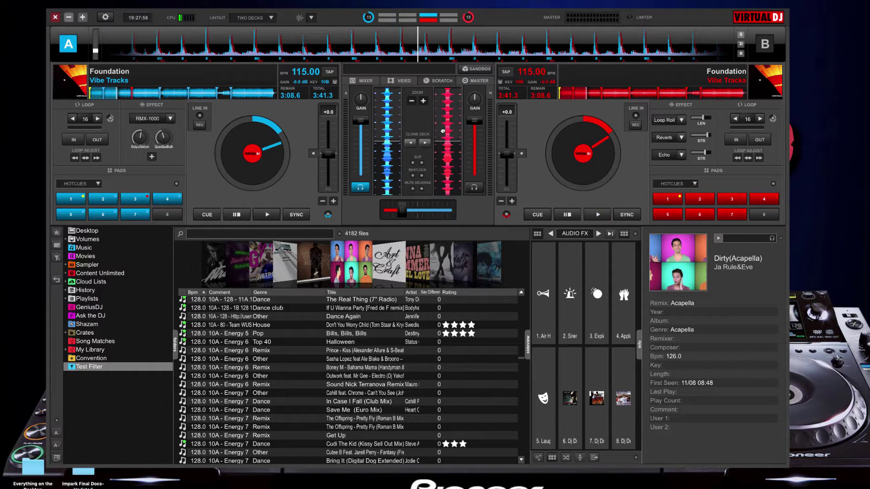
scroll(443, 131, up, 3)
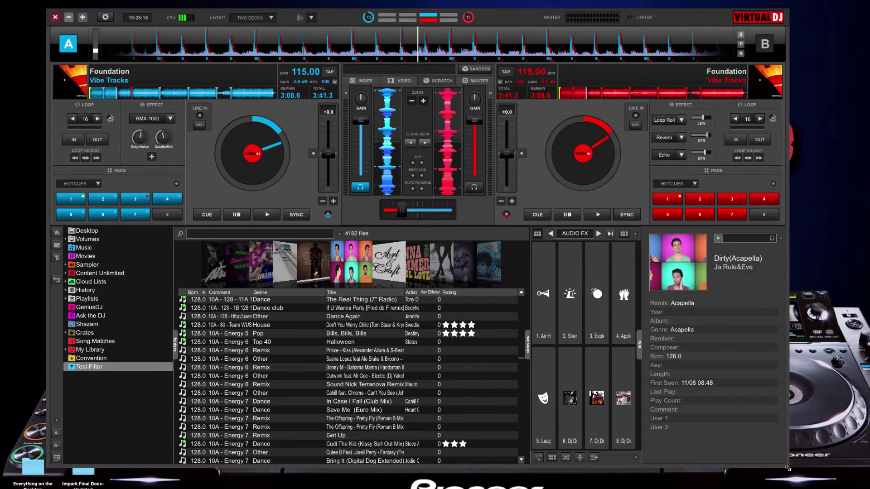
Shrink the VirtualDJ window toward the top-left, then enlarge it to fill most of the screen.
drag(787, 468, 291, 210)
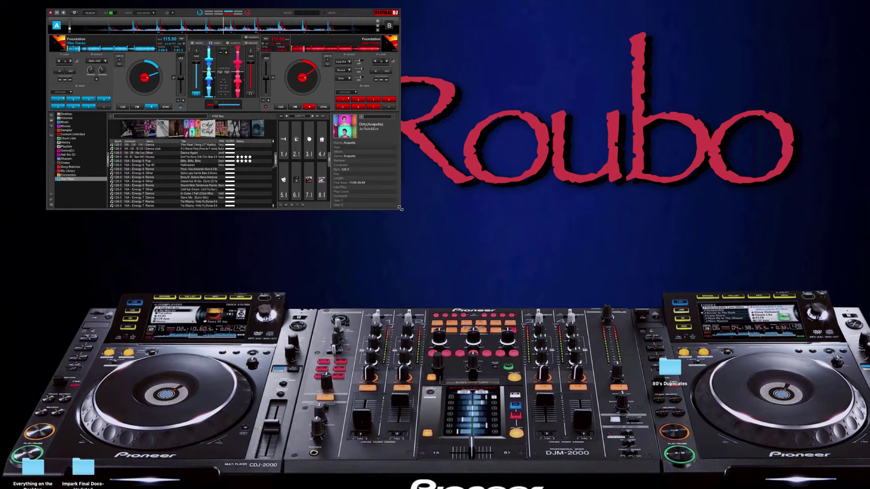
drag(401, 208, 837, 483)
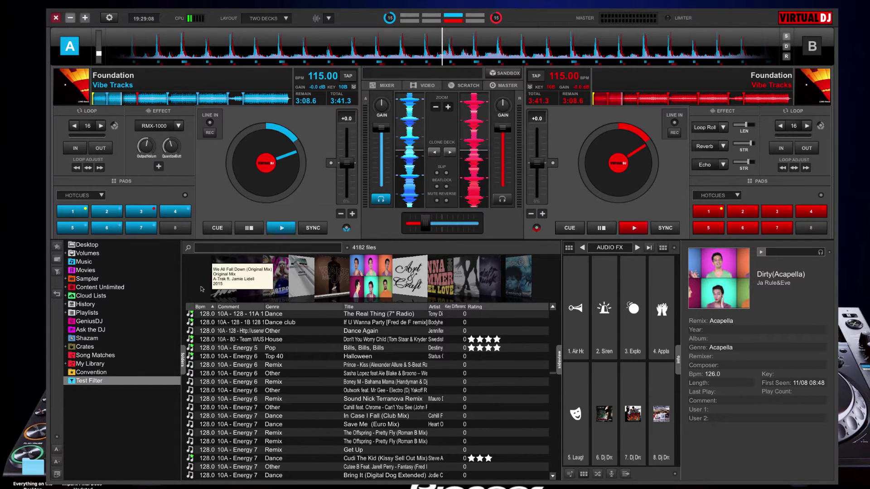
right_click(93, 383)
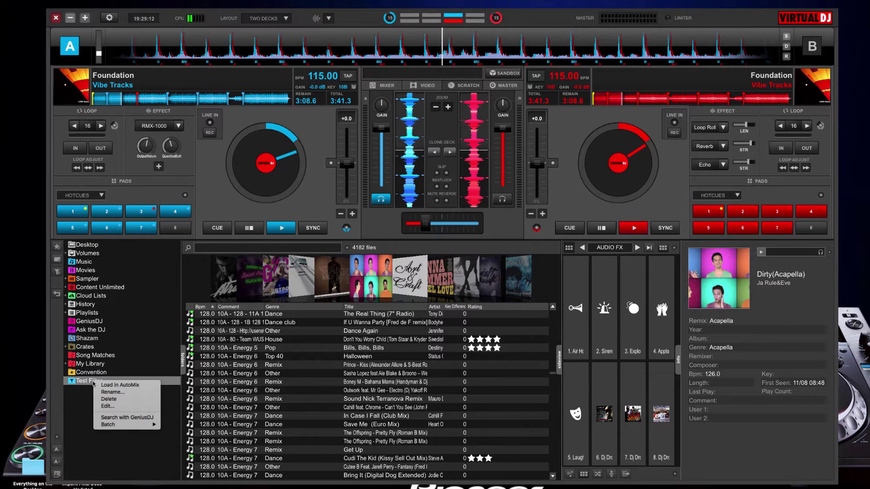
click(113, 408)
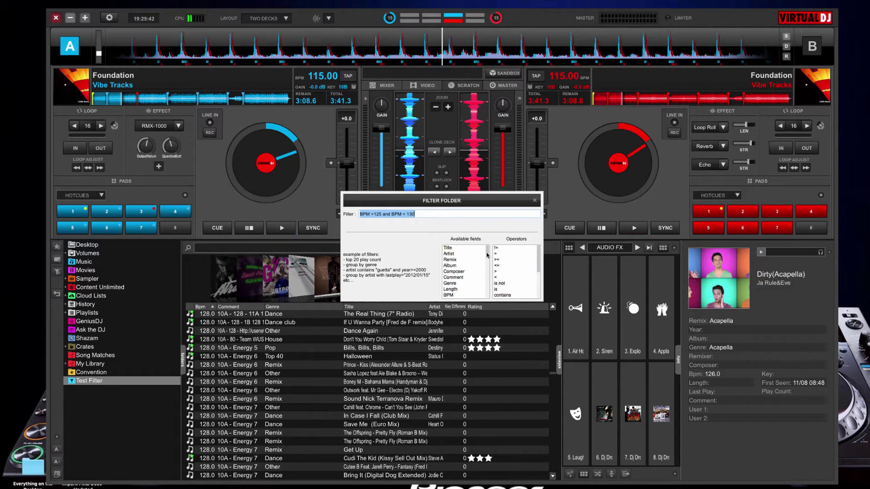
drag(488, 250, 484, 267)
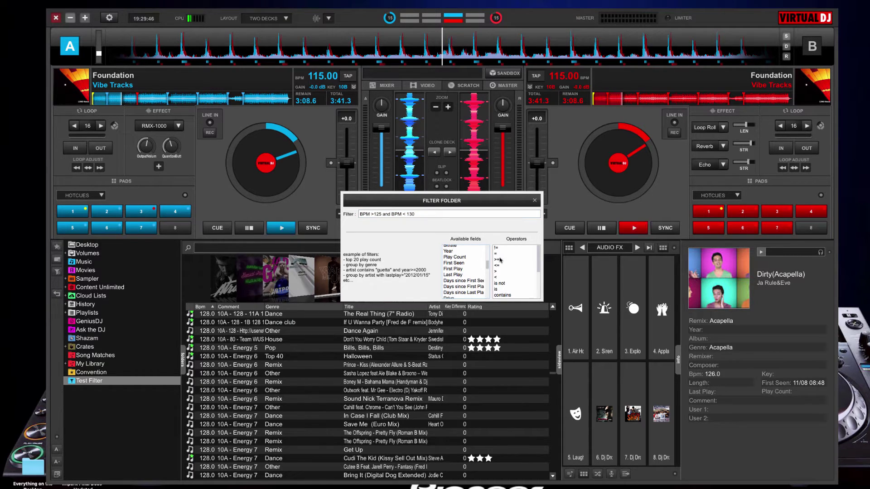
click(535, 201)
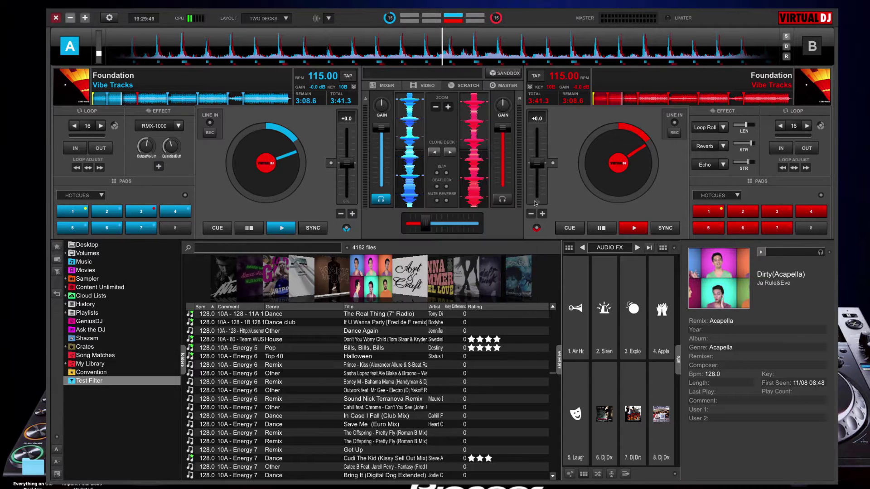
Expand My Library and list the Bpm 127-129 range tracks, then collapse the Bpm ranges.
click(93, 365)
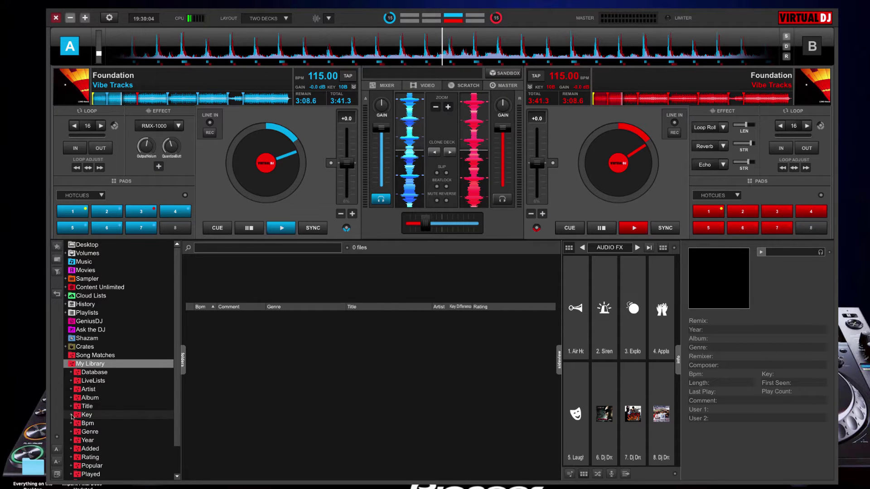
click(113, 423)
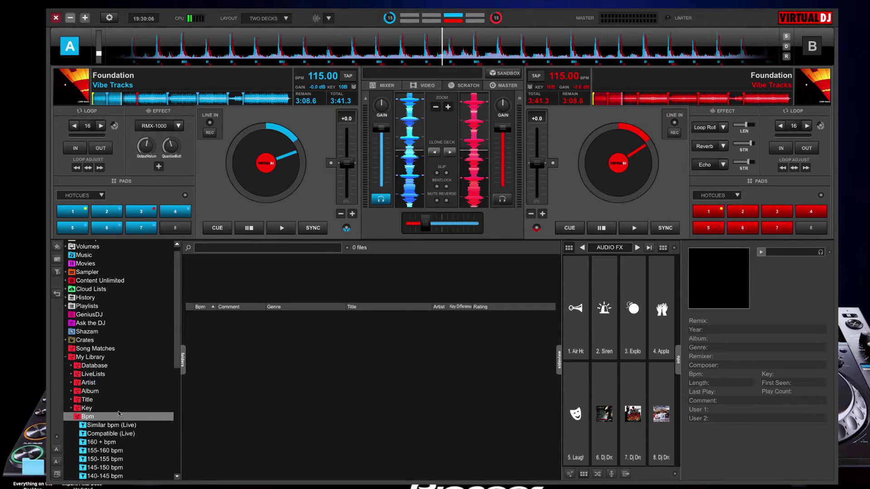
scroll(119, 414, down, 6)
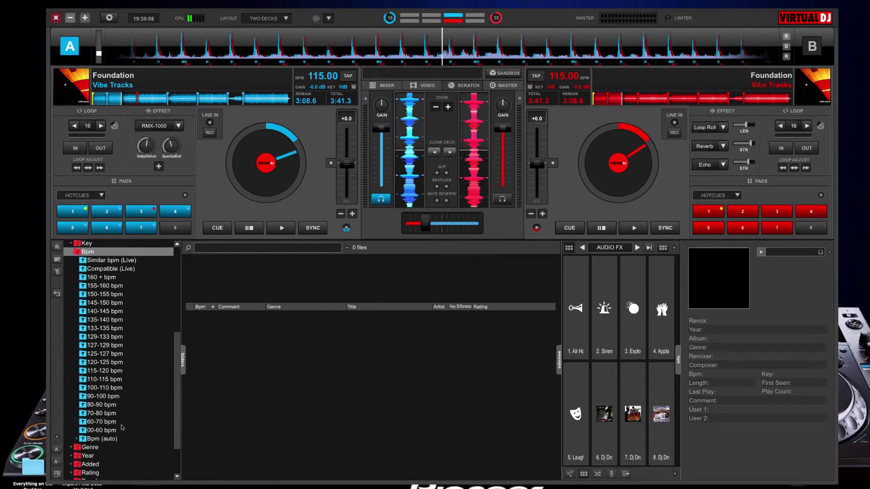
click(117, 345)
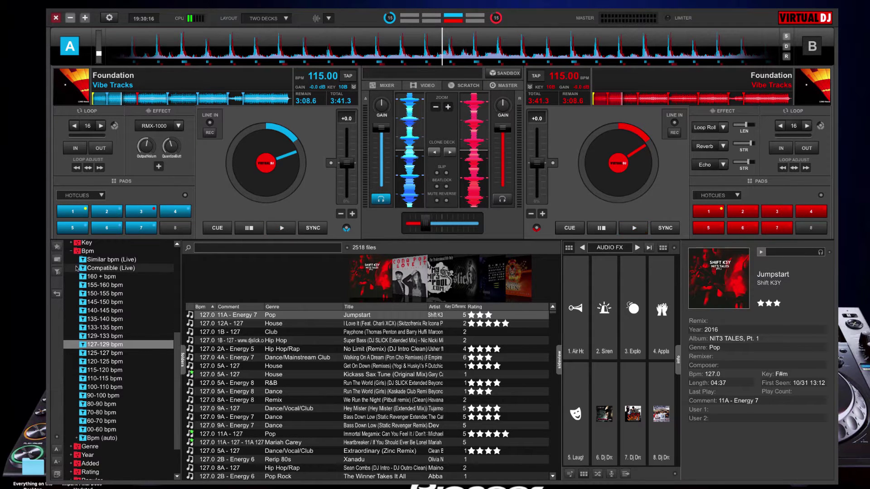
click(70, 251)
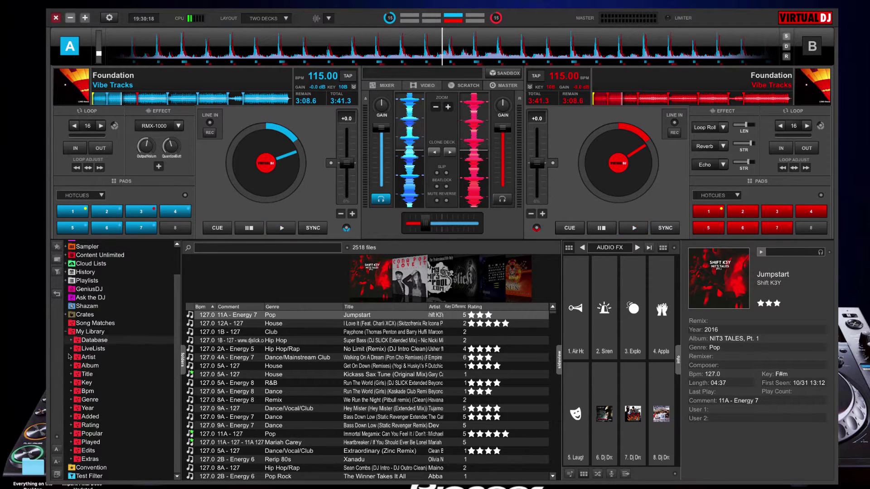
List the key 02 AB tracks, sort them by descending BPM, then collapse the Key lists.
click(82, 385)
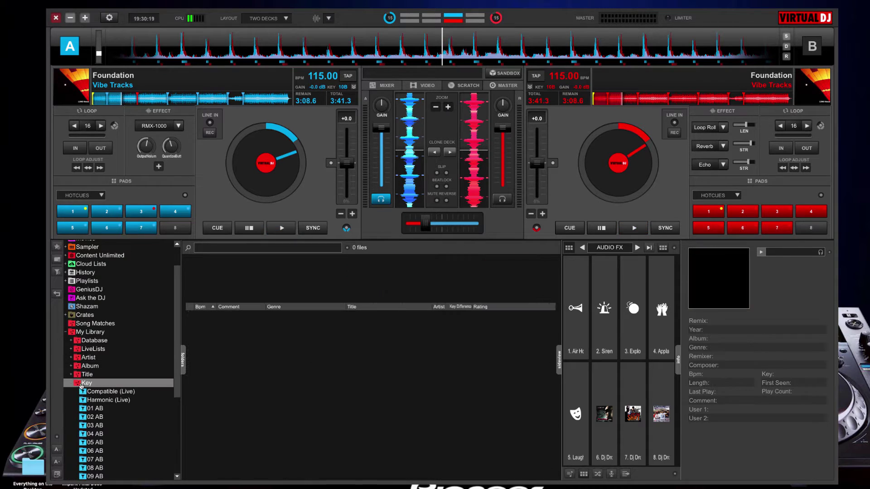
click(94, 418)
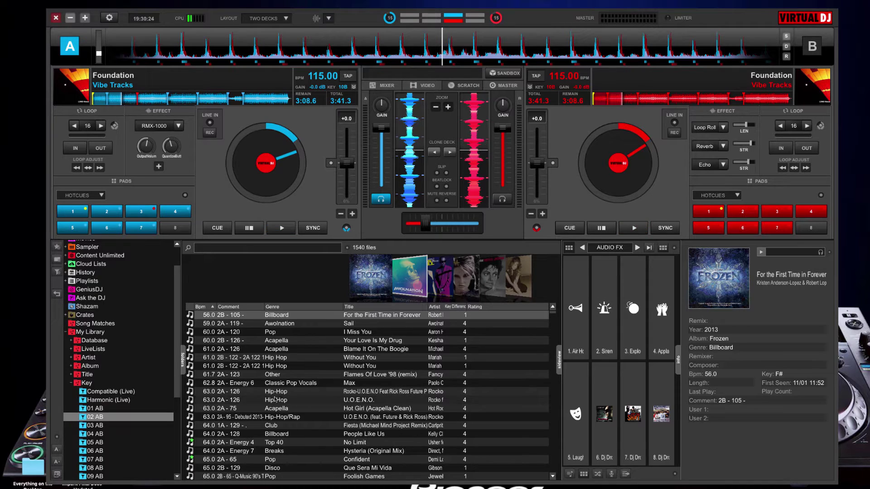
scroll(279, 397, down, 1)
scroll(279, 397, up, 1)
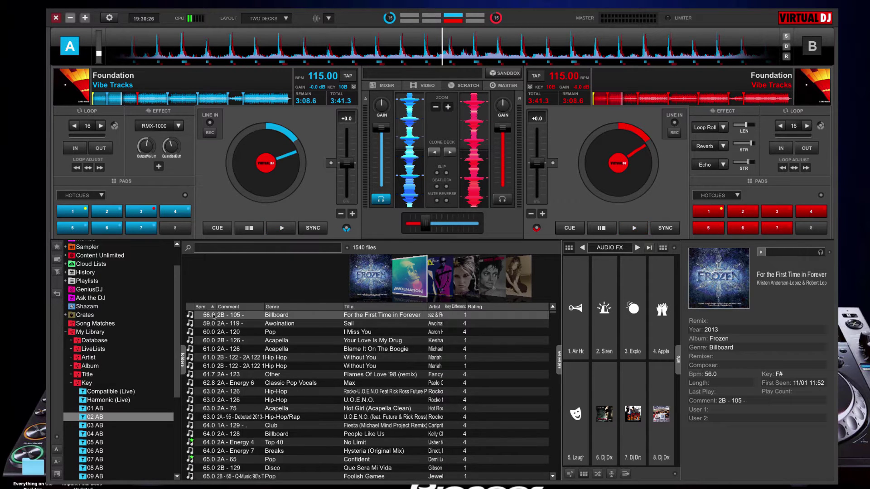
click(203, 307)
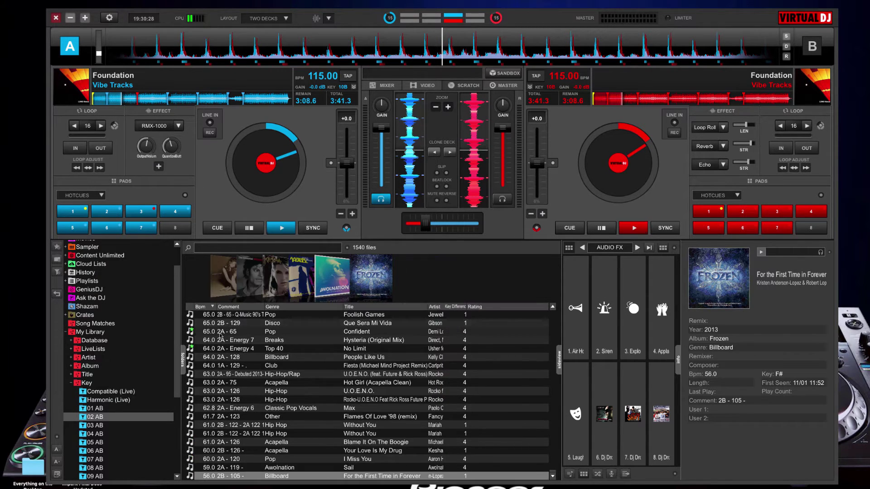
scroll(252, 384, up, 15)
scroll(100, 408, up, 2)
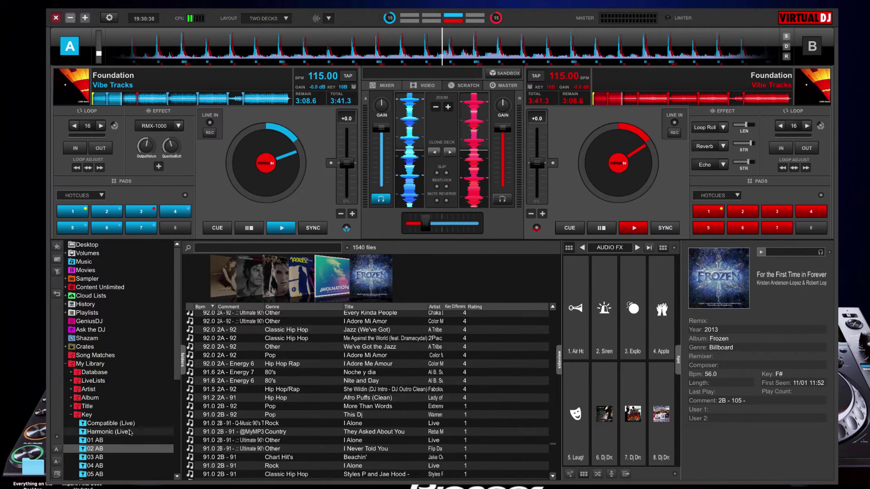
click(72, 414)
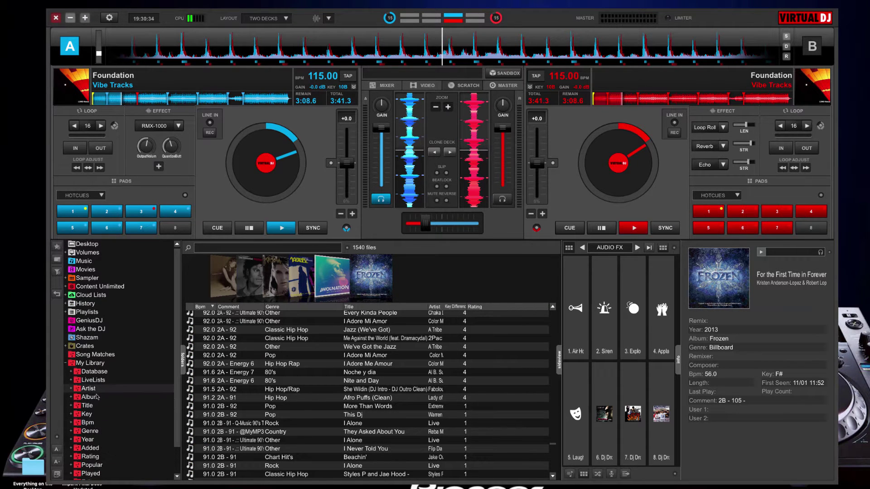
Browse the Electro House and Progressive genre lists, then collapse My Library.
click(93, 431)
scroll(96, 433, down, 3)
click(105, 428)
scroll(105, 428, down, 5)
click(103, 410)
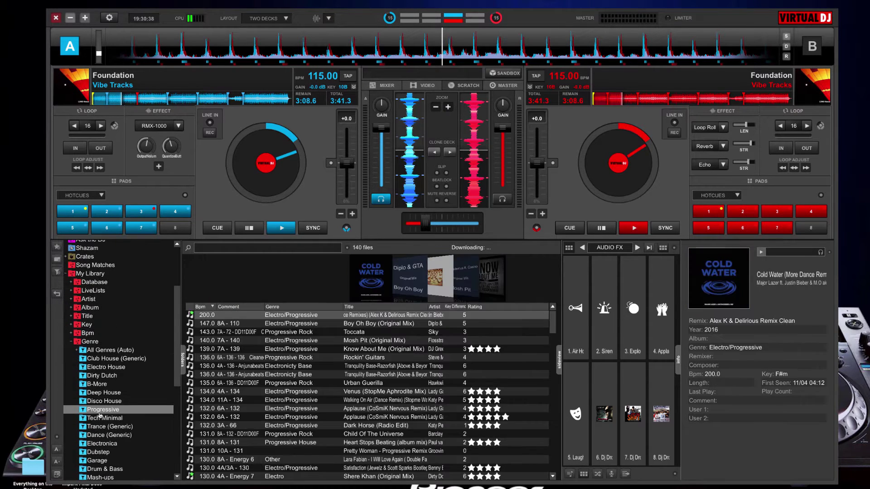
scroll(88, 365, up, 8)
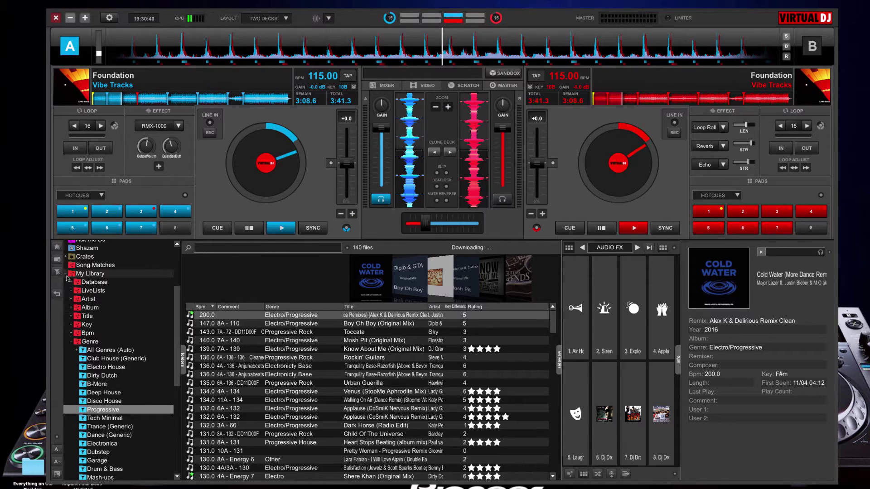
click(65, 363)
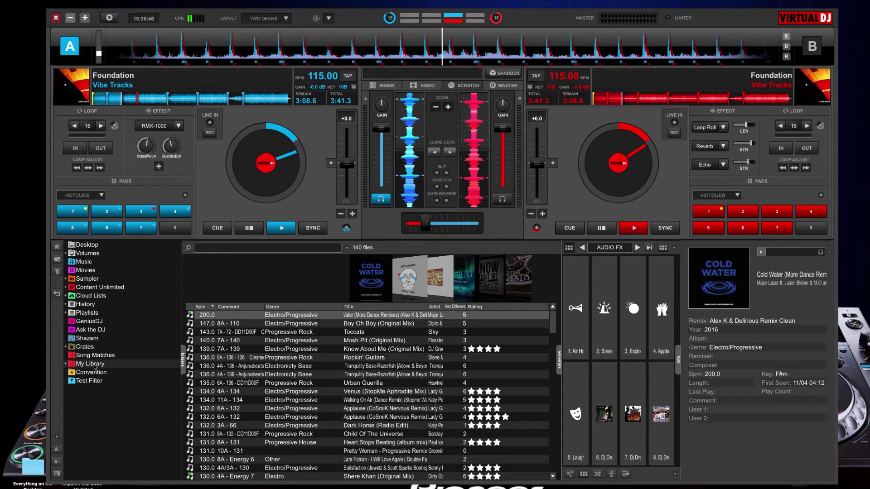
Reopen My Library's Genre lists briefly, then collapse Genre and My Library.
click(94, 366)
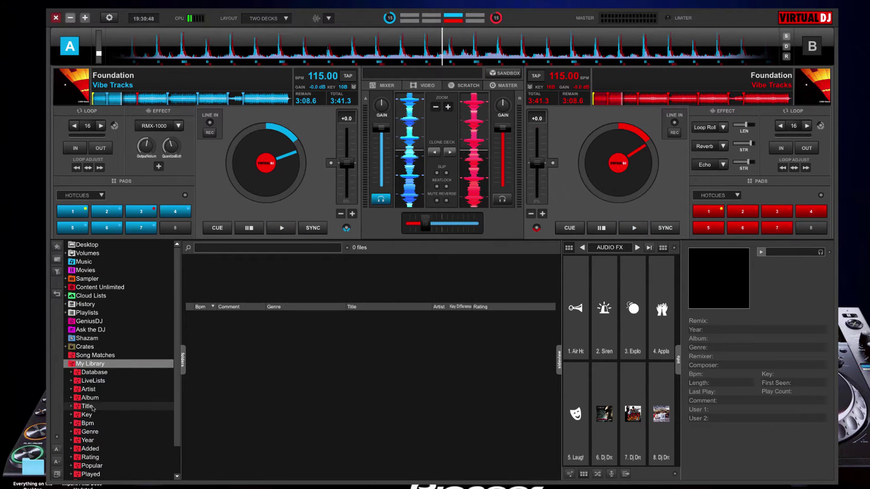
click(89, 433)
scroll(135, 423, down, 1)
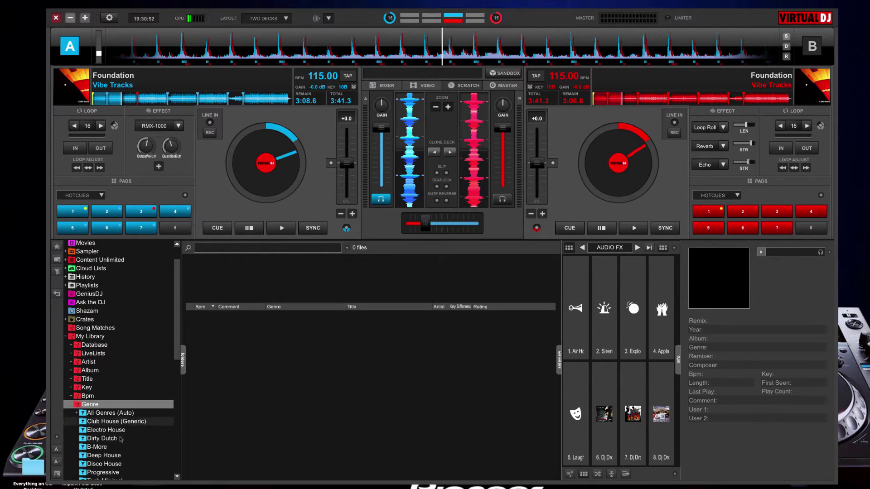
click(88, 407)
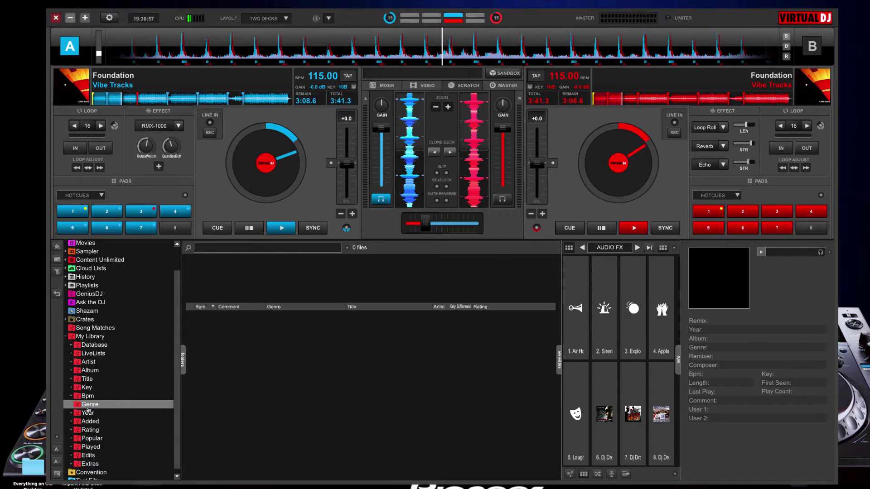
click(67, 337)
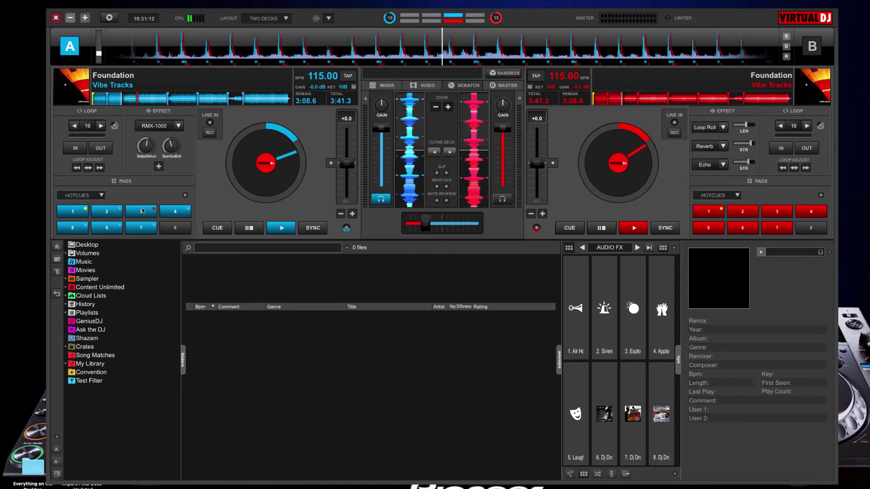
Play deck A with the RMX-1000 effect active and its control window shown.
click(282, 228)
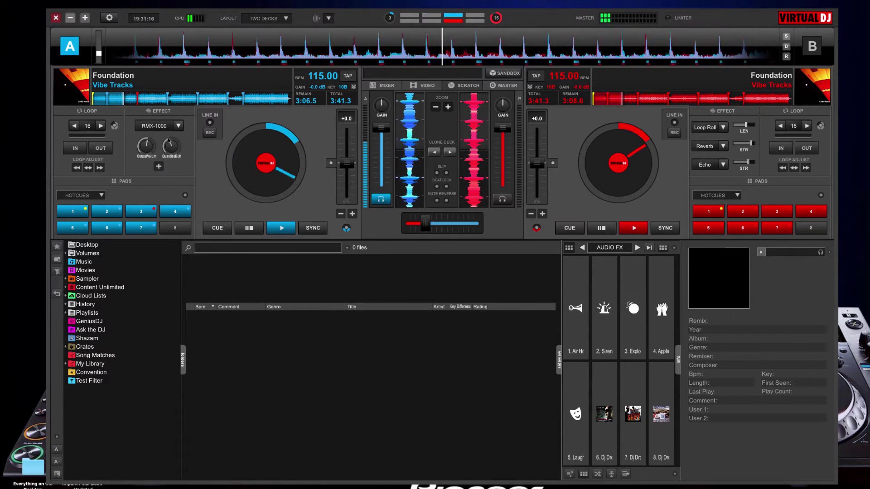
click(154, 126)
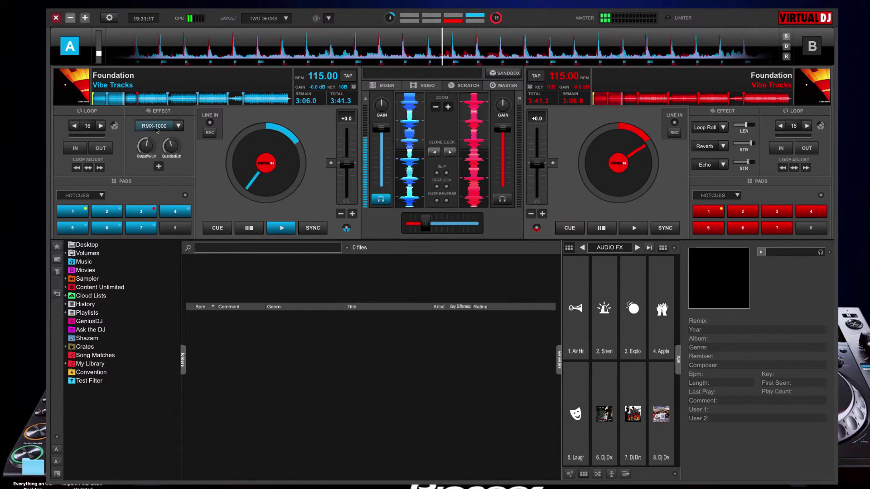
click(158, 167)
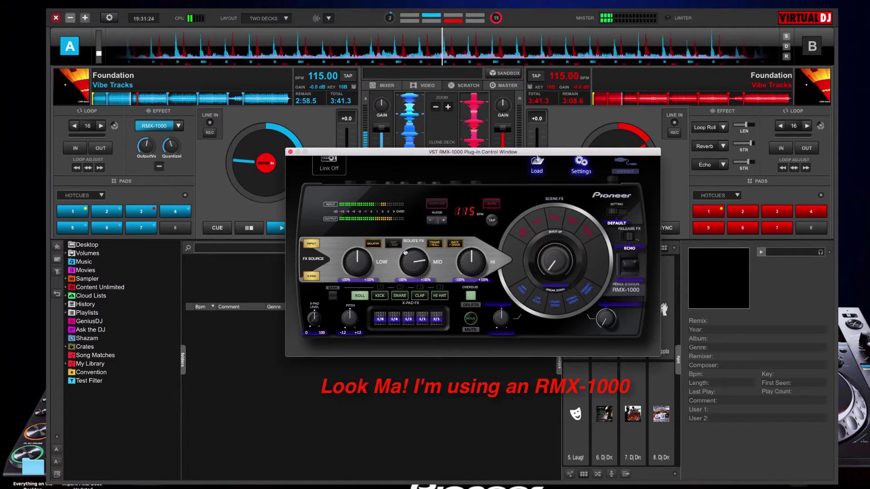
Boost the RMX-1000 mids, sweep the Scene FX amount, and trigger Echo release FX.
drag(406, 262, 379, 231)
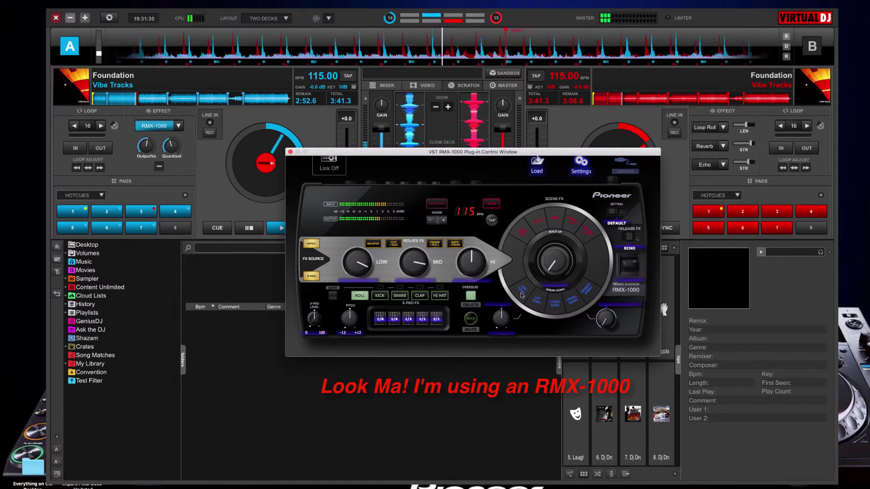
click(548, 271)
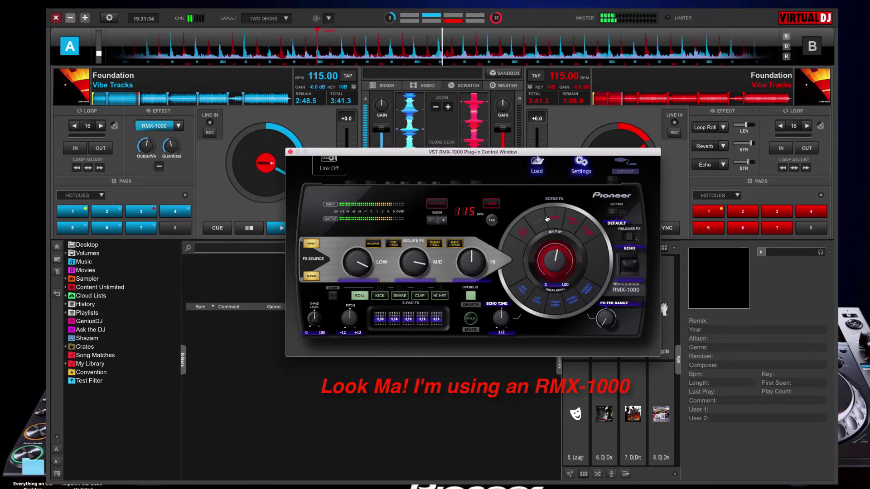
drag(531, 272, 545, 228)
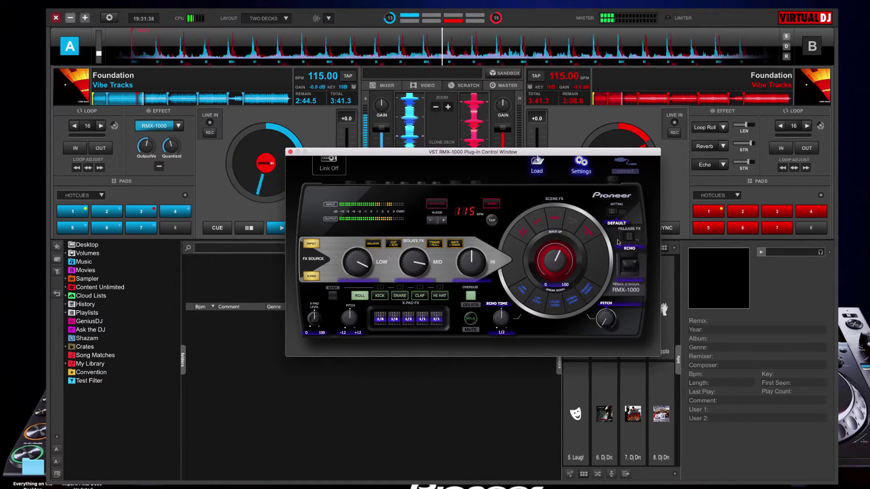
click(633, 264)
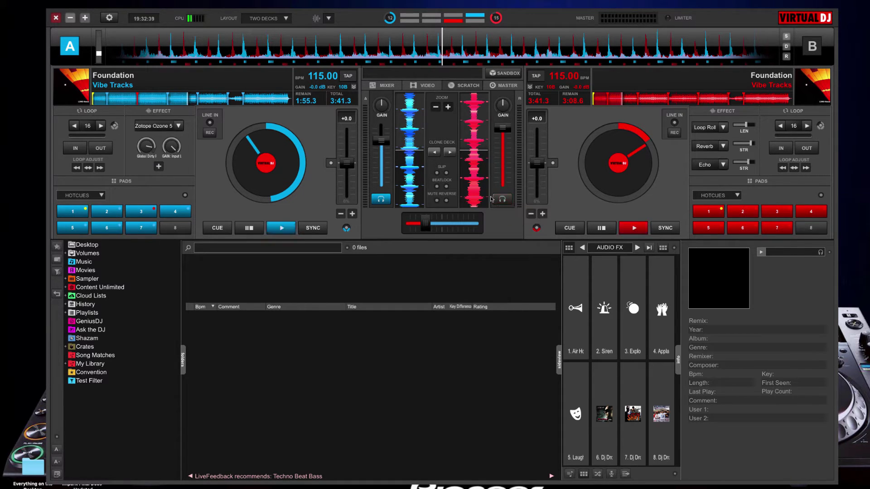
Switch the interface skin to Pioneer CDJ2000 DJM900 NEXUS in Settings.
click(109, 18)
click(287, 156)
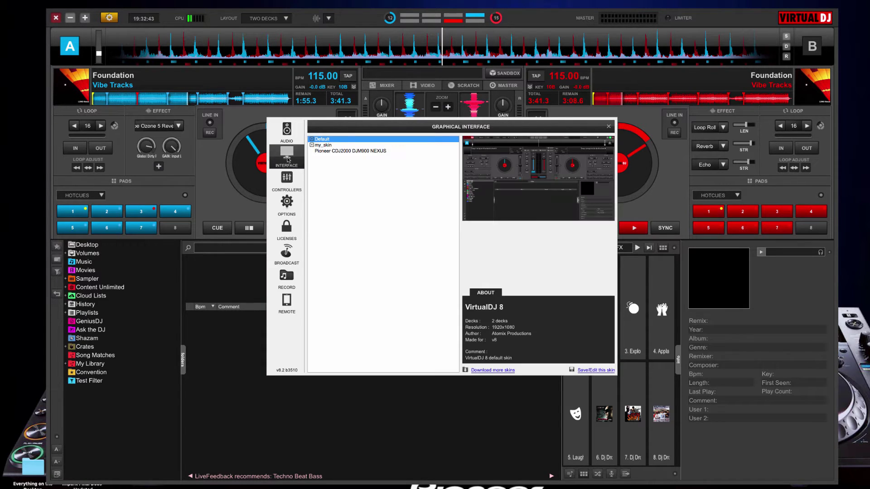
click(343, 152)
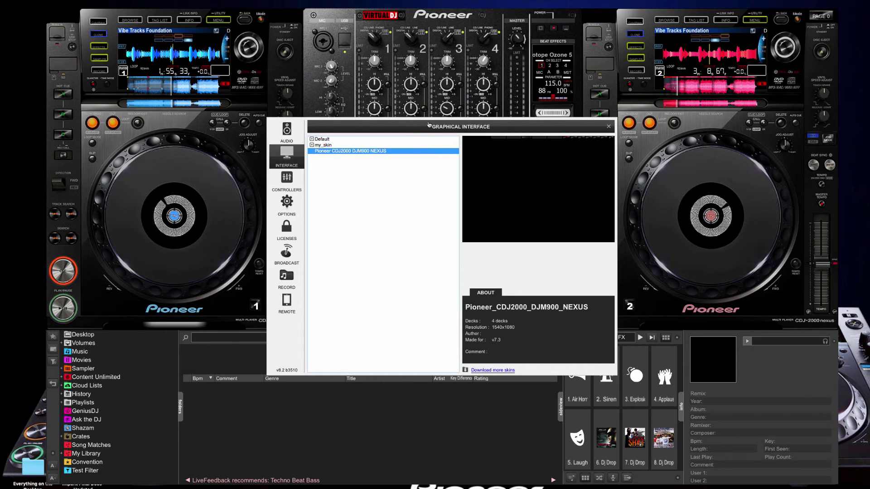
drag(429, 125, 429, 265)
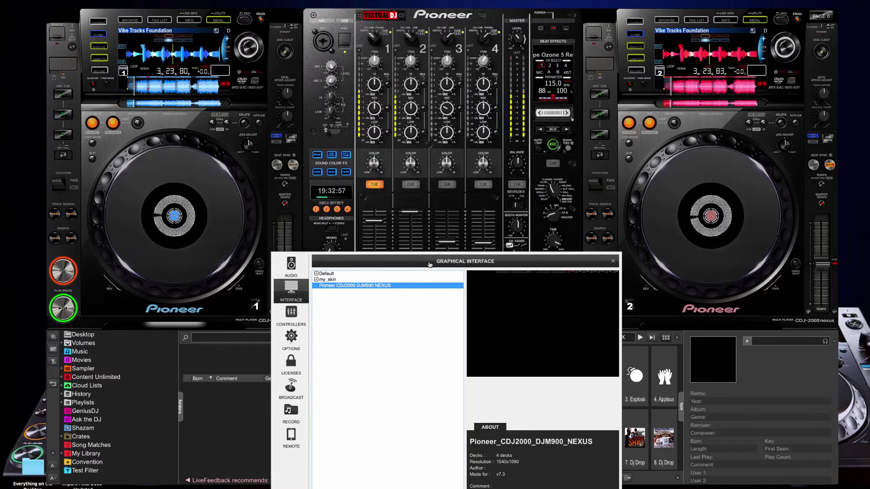
click(613, 262)
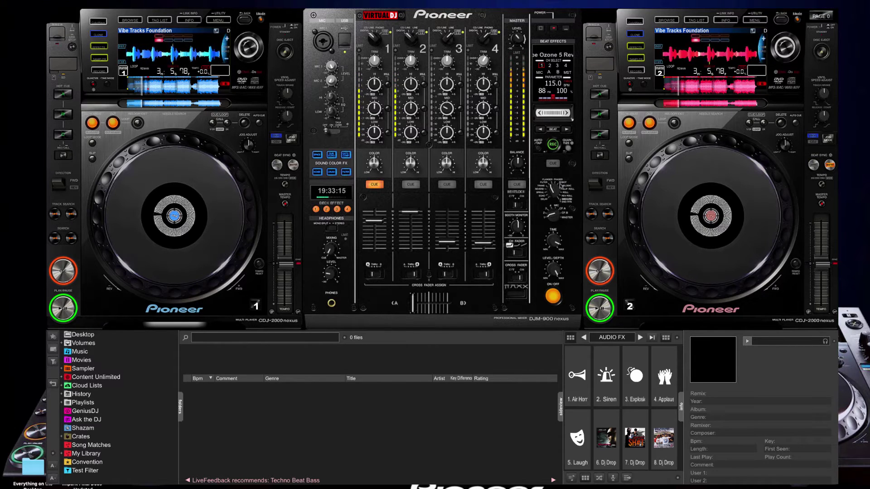
Try the NEXUS skin: jump deck 2 to hot cues, enable the beat effect, adjust volume and crossfader.
click(596, 117)
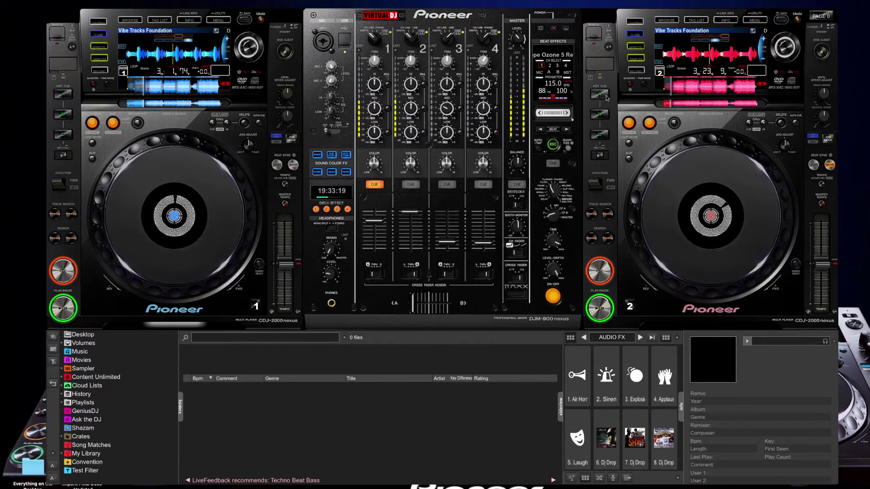
click(602, 96)
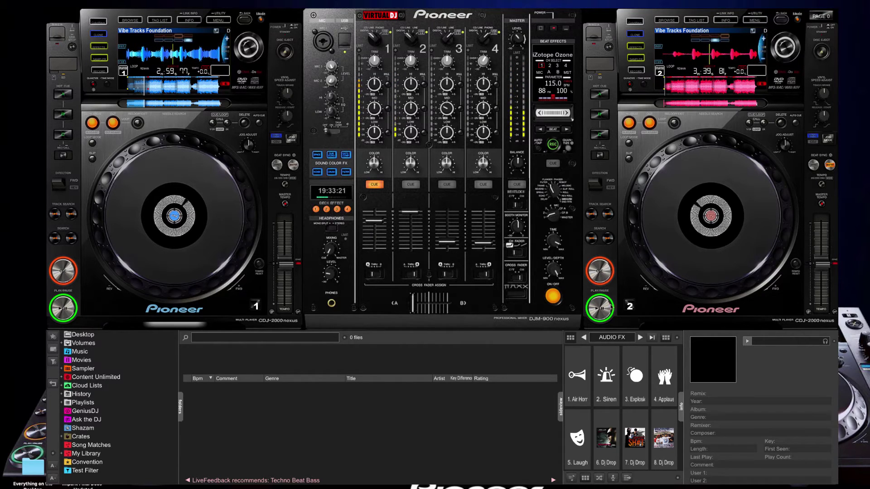
click(601, 315)
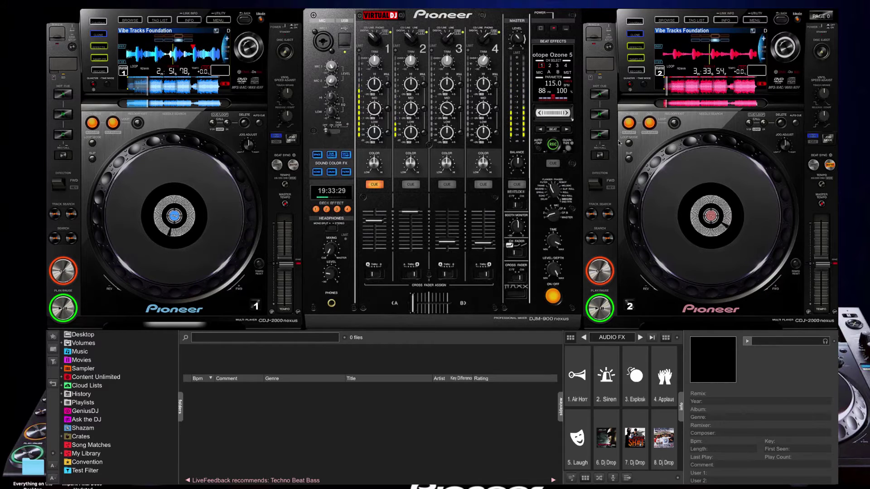
scroll(556, 202, down, 1)
scroll(555, 202, down, 1)
scroll(551, 217, down, 3)
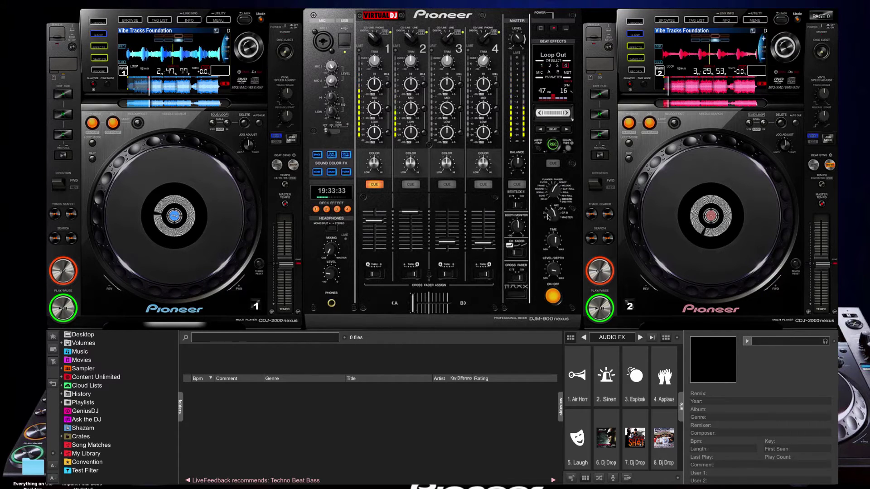
click(549, 296)
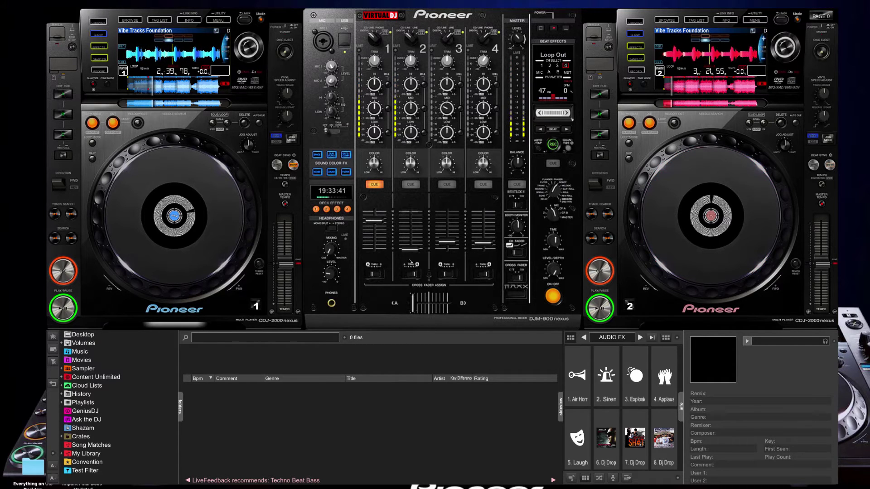
drag(412, 238, 412, 243)
mouse_move(415, 299)
mouse_down()
mouse_move(442, 301)
mouse_move(428, 301)
mouse_up()
click(603, 310)
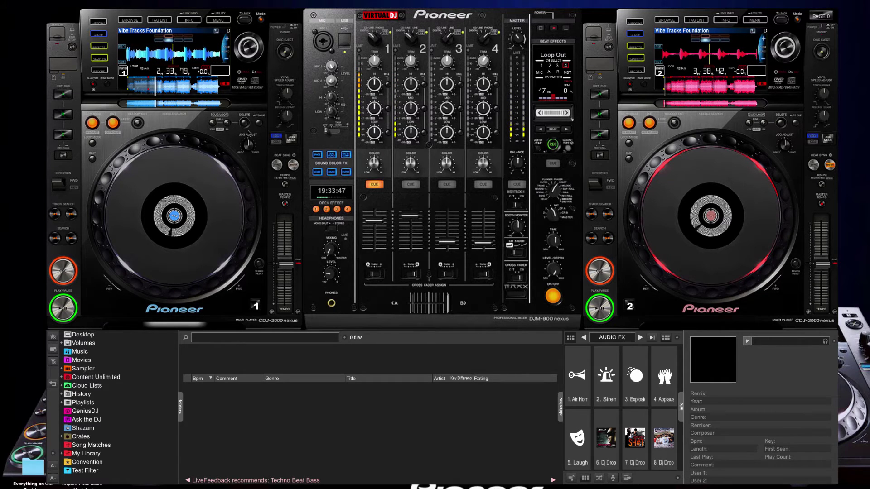
Switch the skin back to Default in Settings and close it.
click(217, 21)
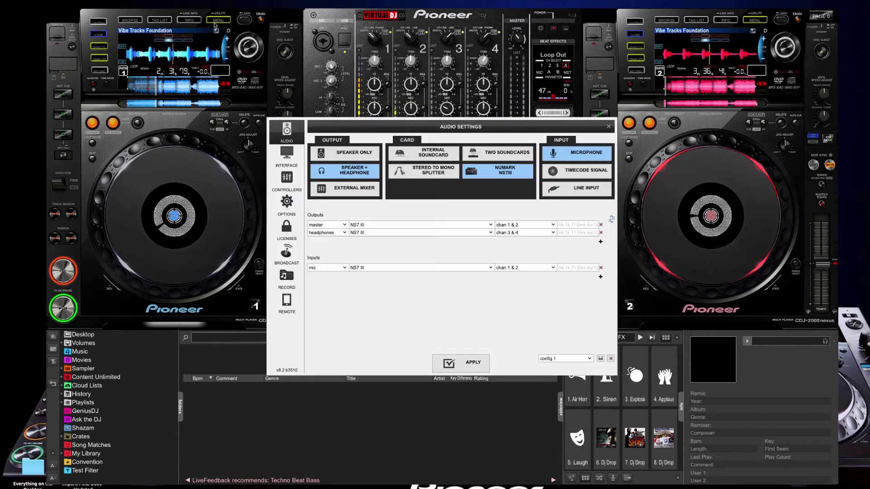
click(287, 154)
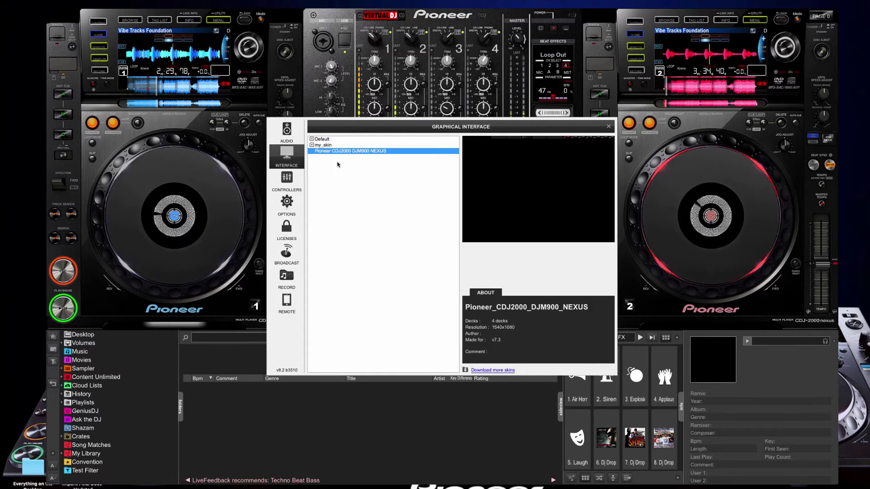
click(322, 139)
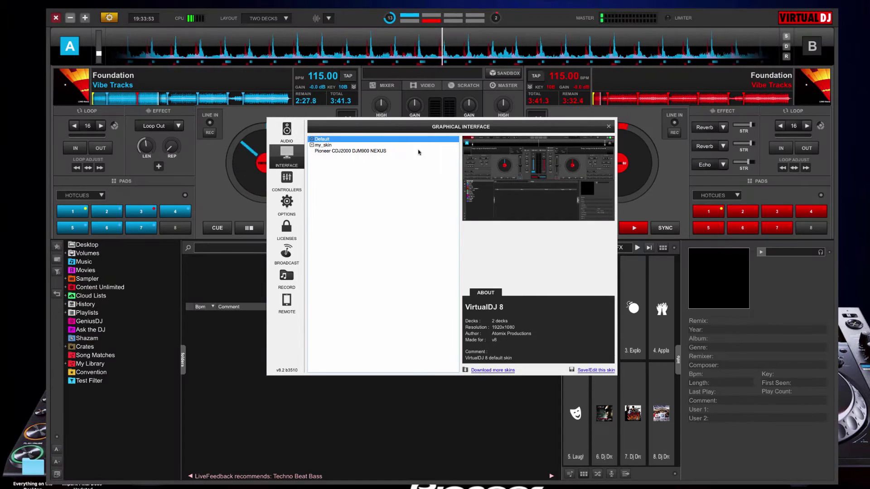
click(608, 126)
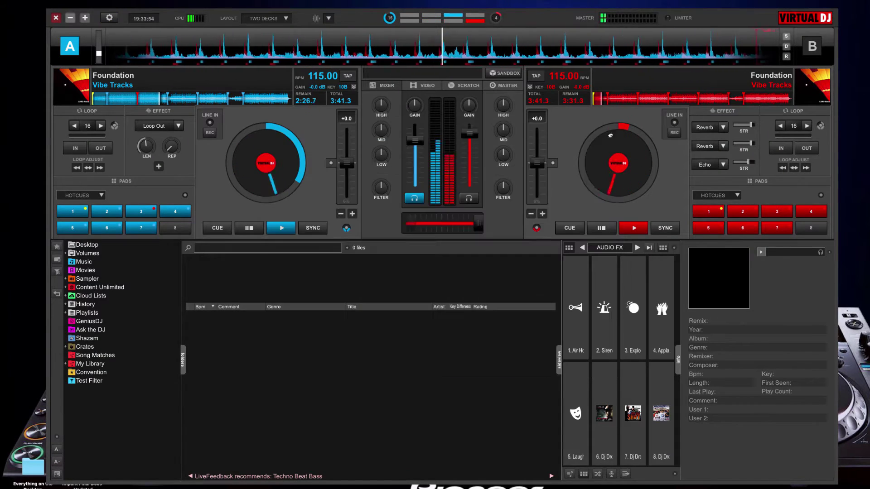
Stop both decks and select the Crates folder in the browser.
click(610, 231)
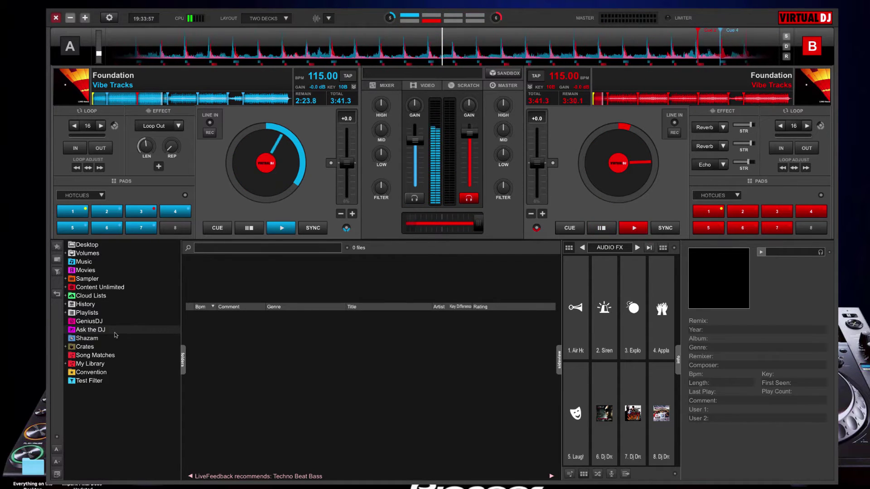
click(94, 348)
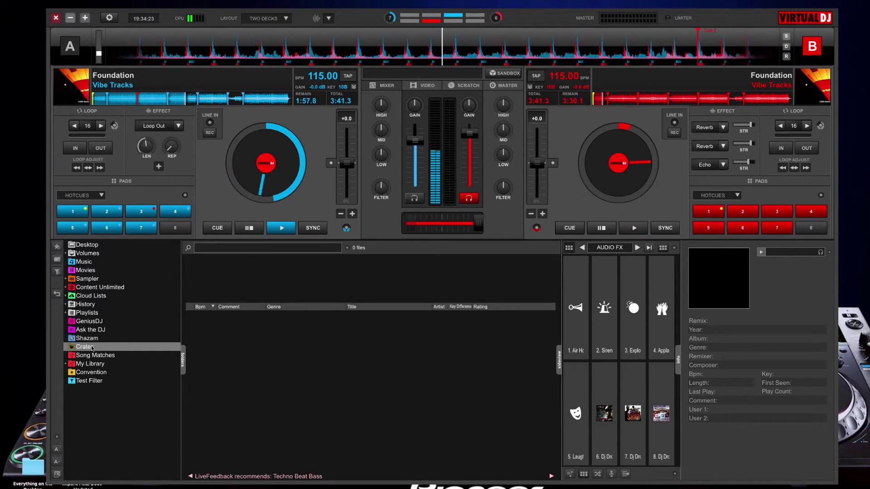
key(space)
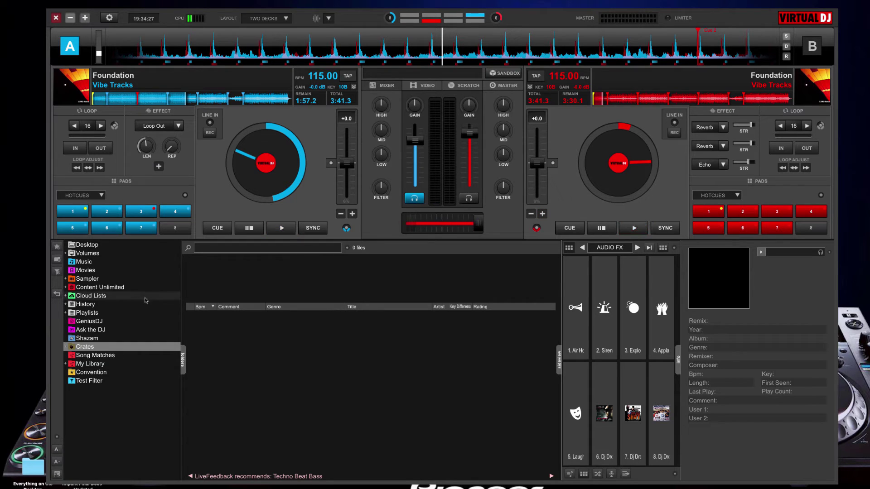
Load Crowd Control from the 2016 > Big Room 2 crate onto deck A and play it.
double_click(75, 348)
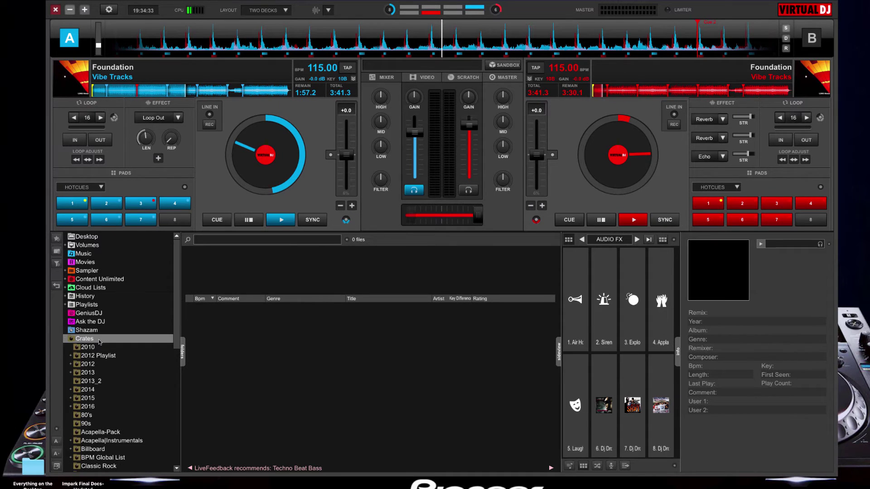
click(95, 407)
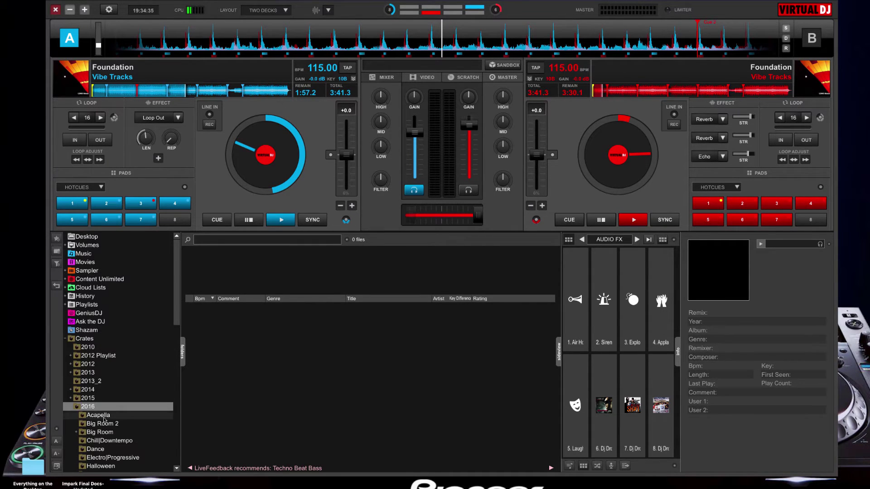
click(120, 417)
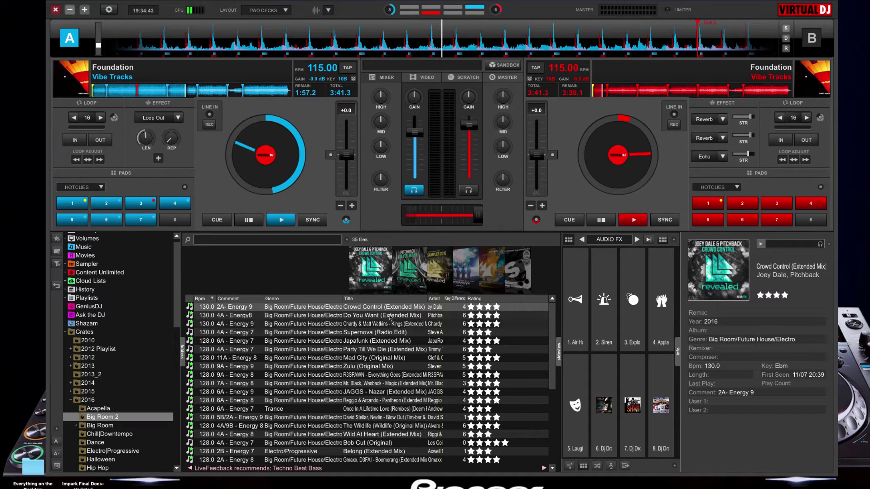
drag(378, 310, 211, 133)
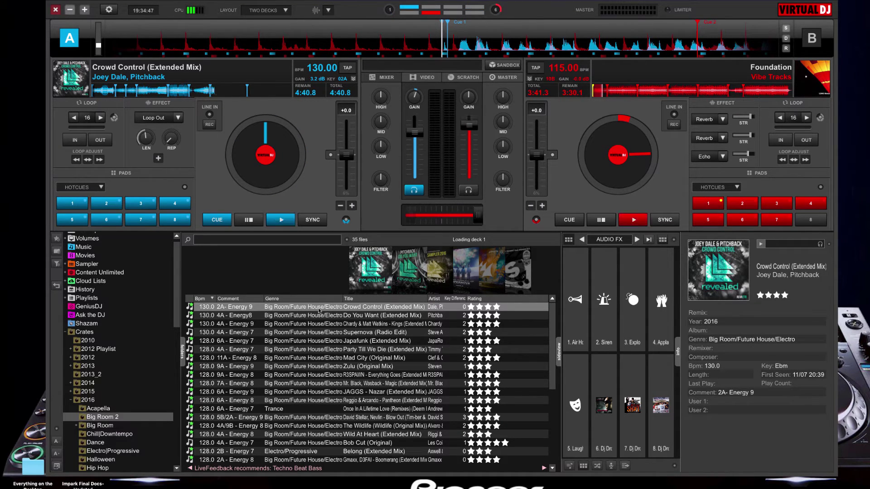
key(space)
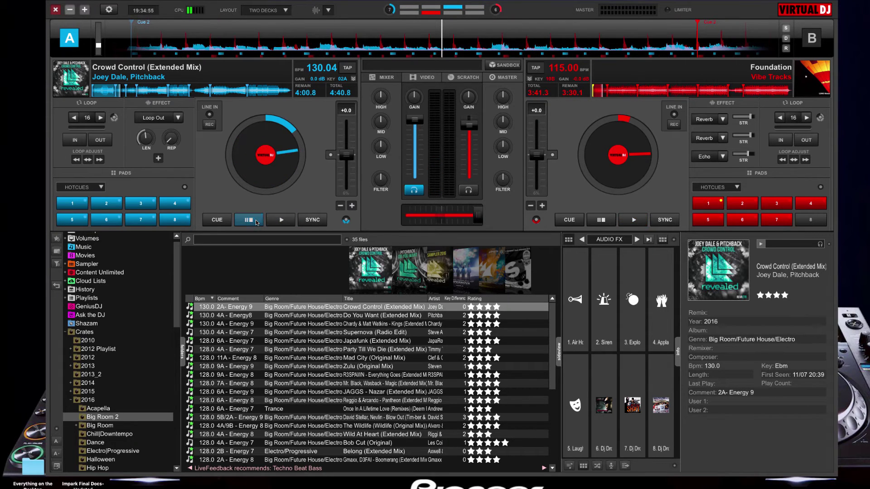
Open the POIs Editor for Crowd Control (Extended Mix) from the track's context menu.
right_click(301, 309)
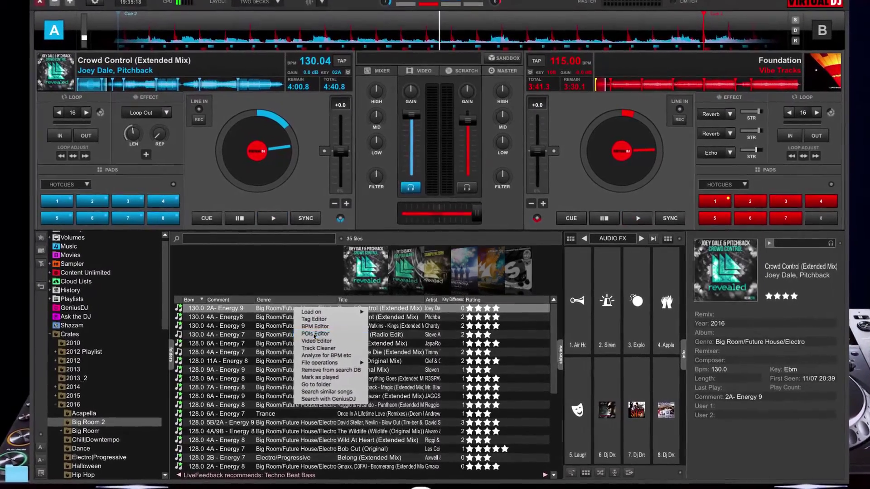
click(315, 334)
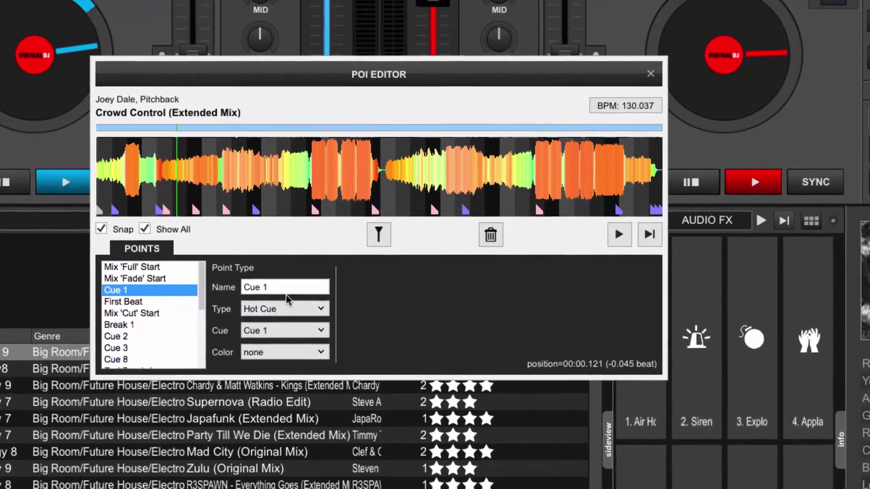
double_click(262, 289)
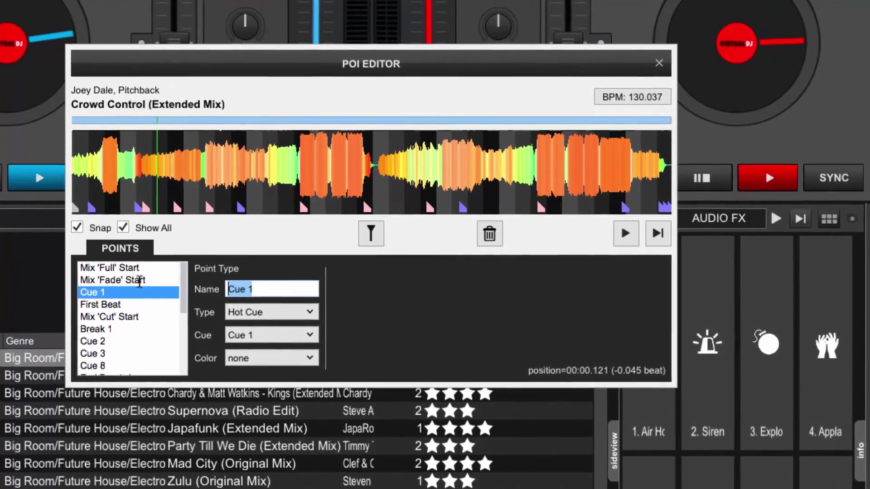
text(Intro)
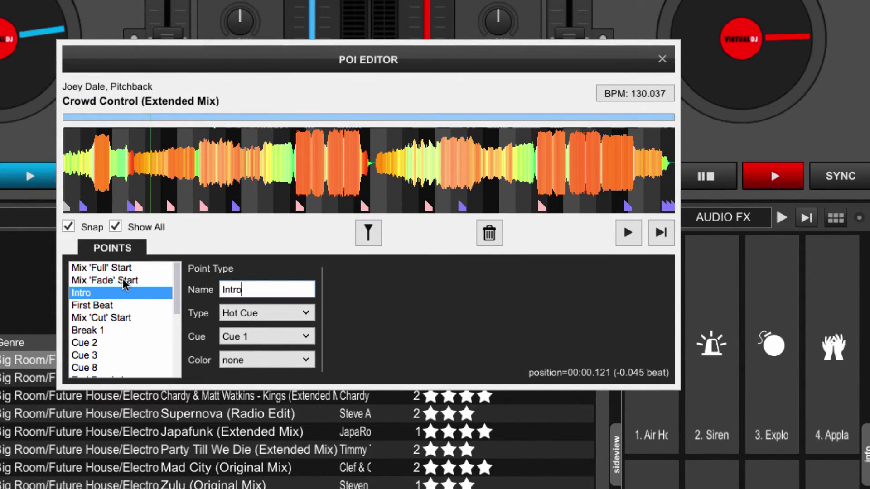
click(258, 312)
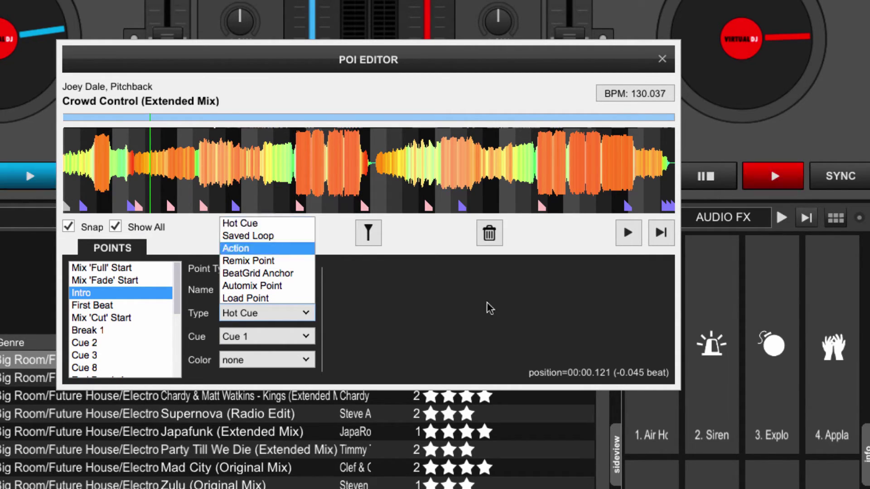
key(Down)
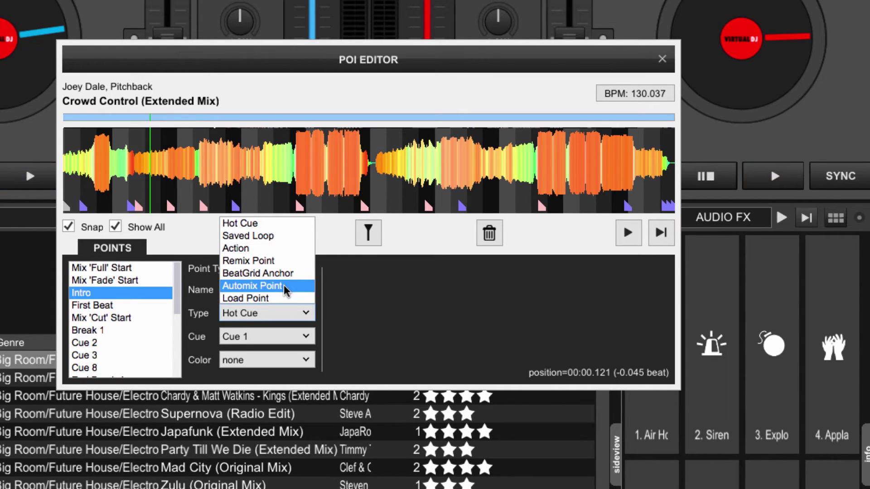
Inspect the Mix 'Full' Start point, then colour the Intro hot cue yellow.
click(103, 272)
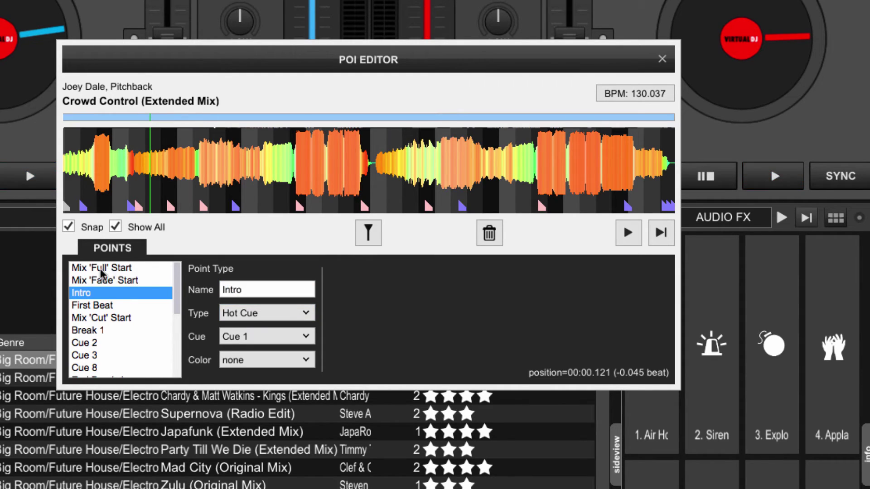
click(101, 270)
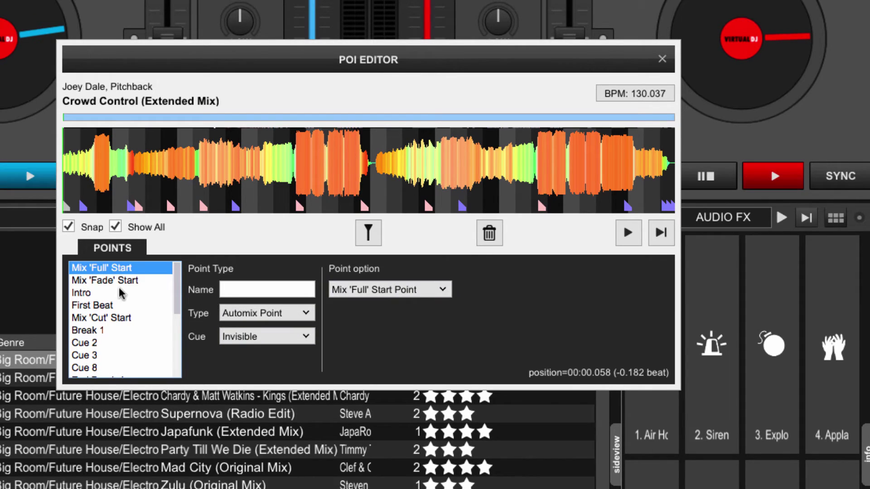
click(97, 295)
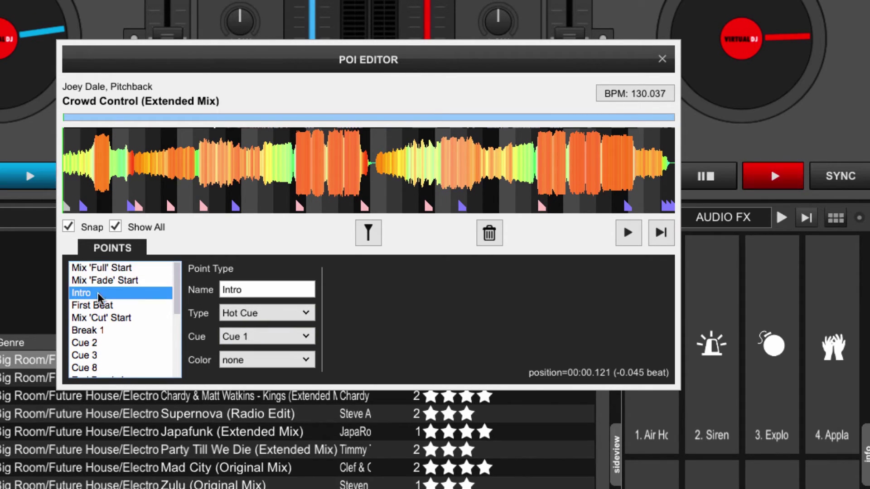
click(252, 360)
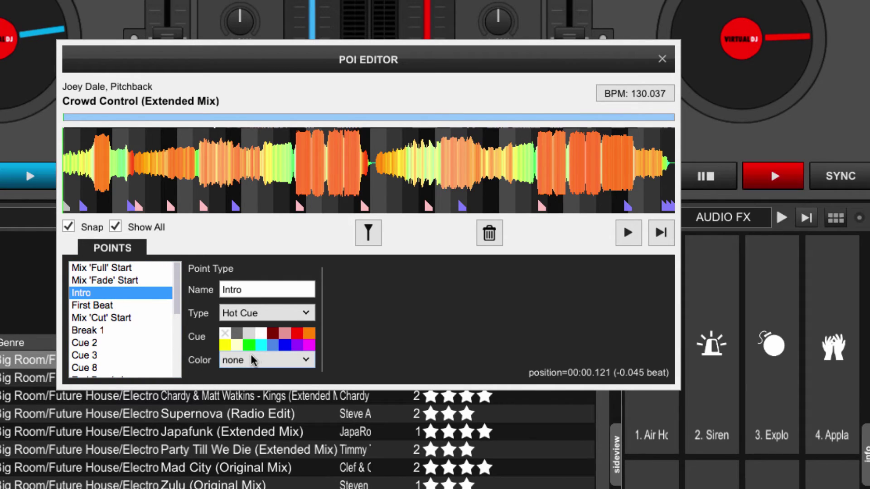
click(225, 346)
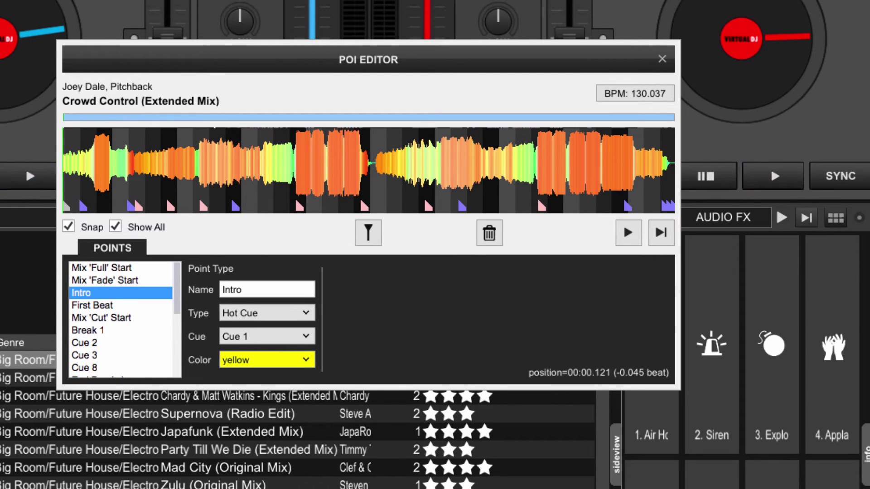
Inspect the Cue 2 point's name and the Break 2 point on the waveform.
click(98, 343)
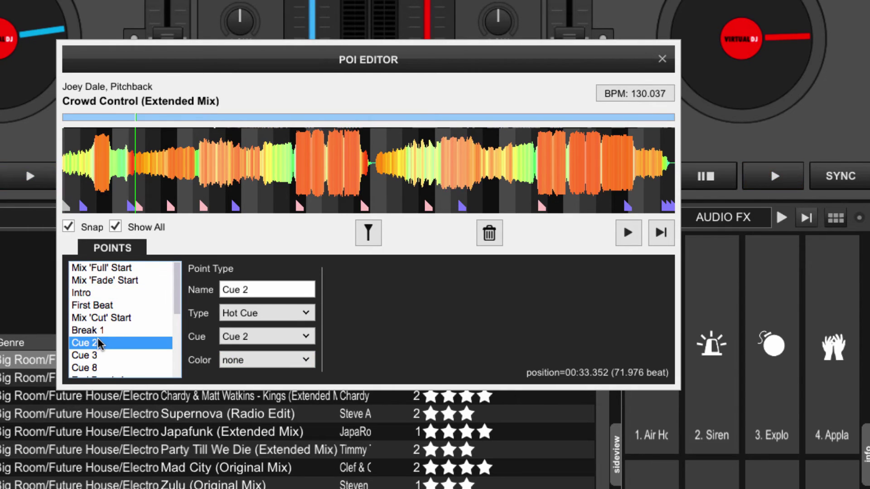
drag(259, 290, 179, 281)
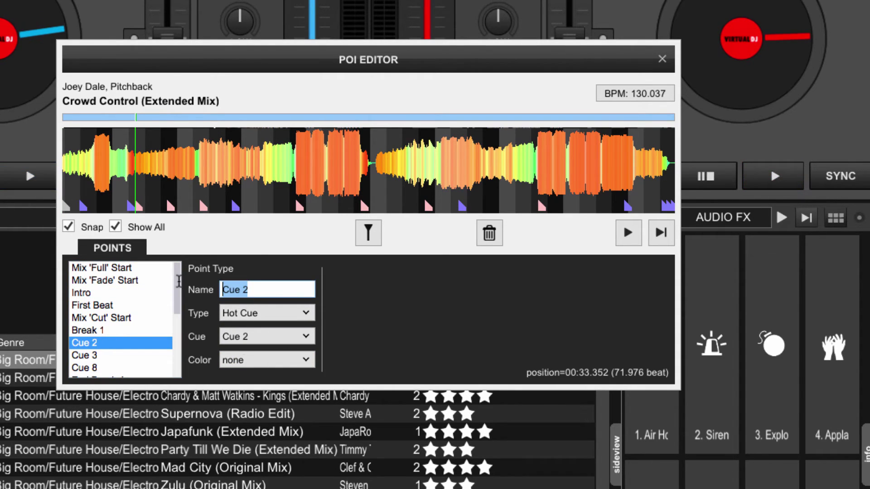
scroll(151, 179, up, 2)
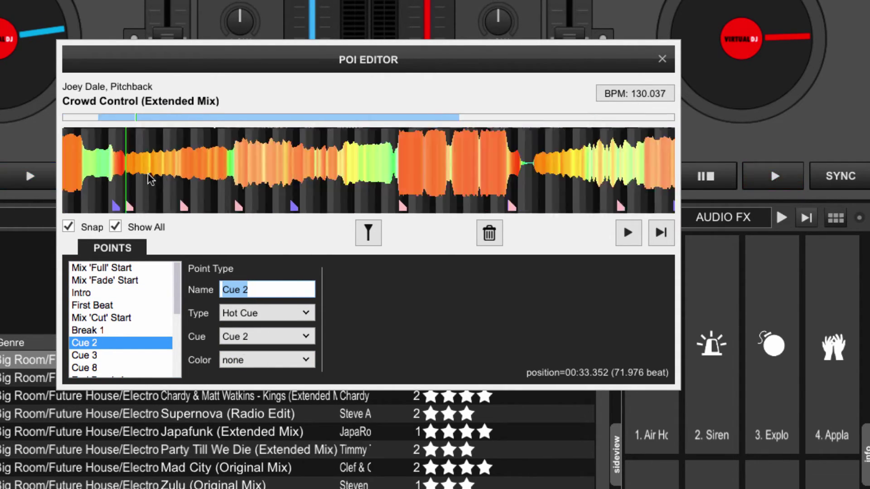
scroll(151, 179, up, 2)
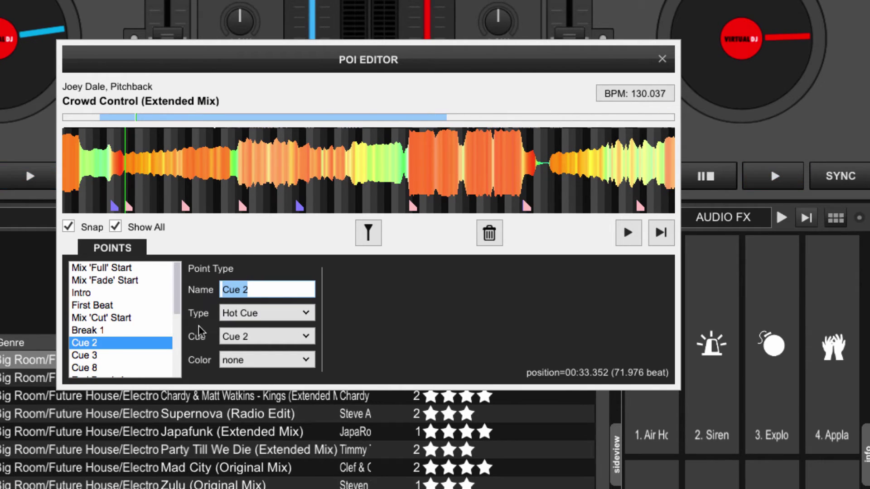
click(524, 207)
scroll(136, 323, down, 1)
scroll(122, 321, up, 1)
click(96, 347)
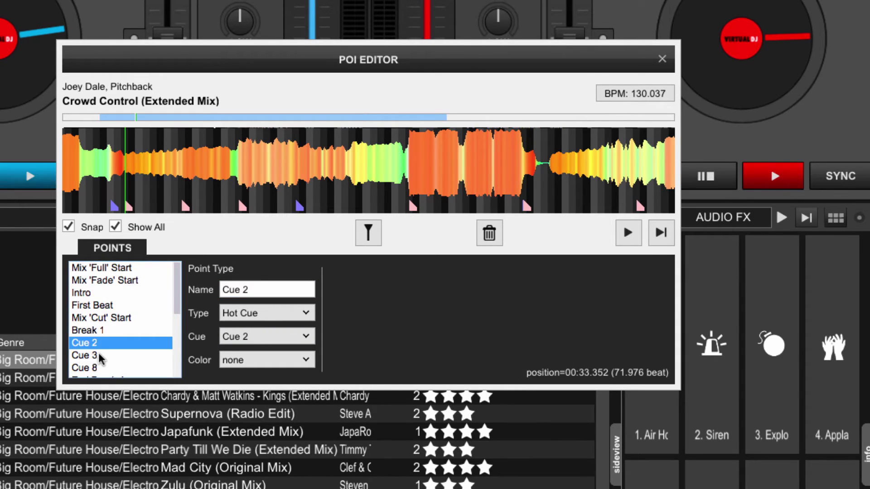
scroll(105, 359, down, 5)
Rename Cue 5 to 'Break' and colour it green.
click(96, 351)
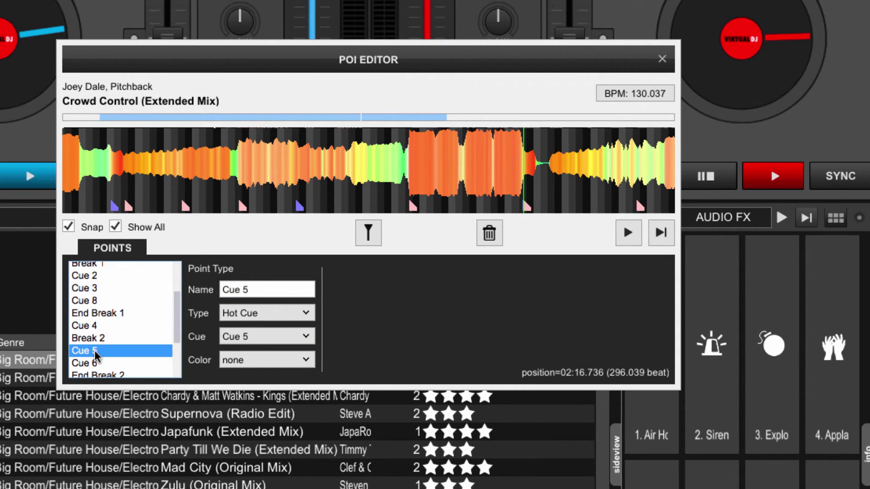
drag(260, 291, 121, 278)
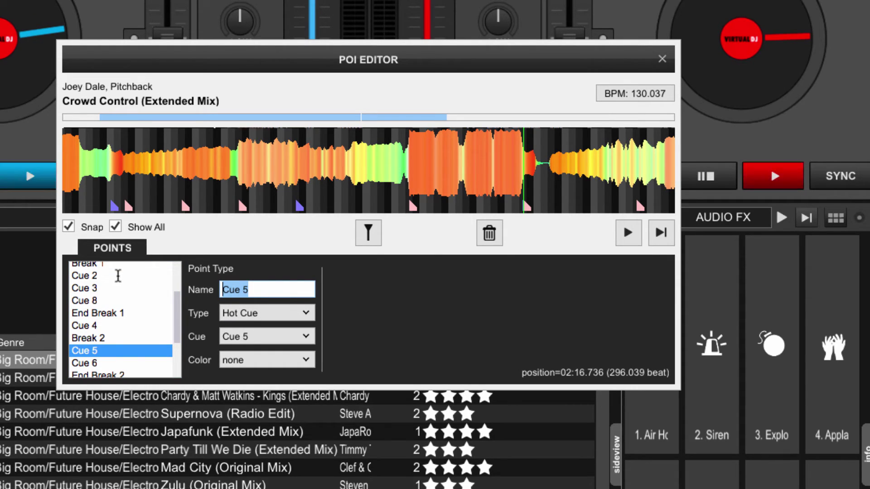
text(Bre)
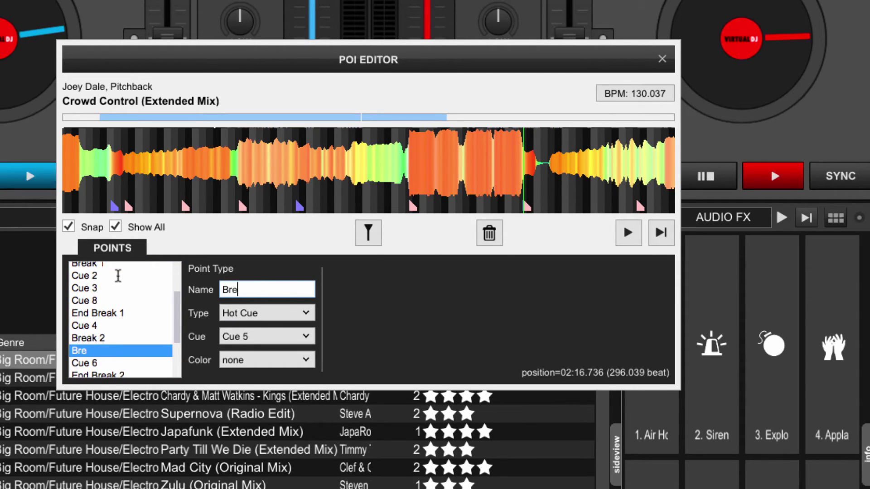
text(ak)
click(265, 362)
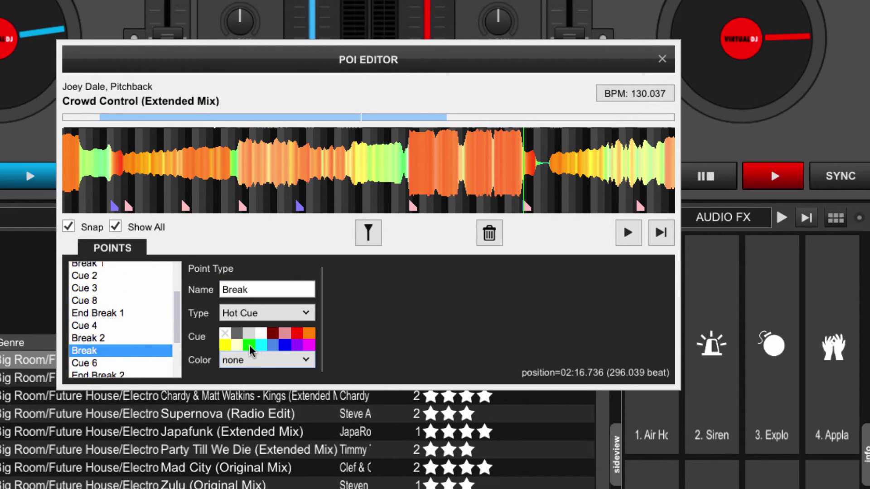
click(249, 344)
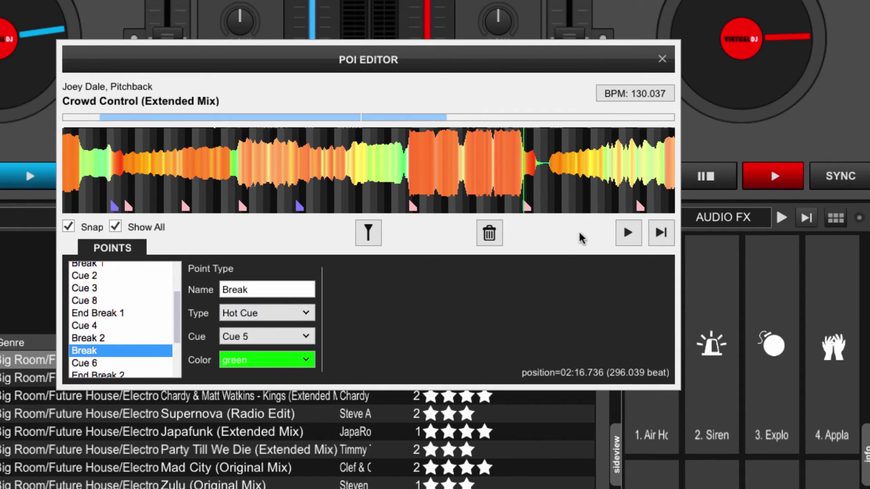
Check the point type list without changing it and close the POI Editor.
mouse_move(177, 304)
mouse_down()
mouse_move(177, 274)
mouse_move(177, 319)
mouse_up()
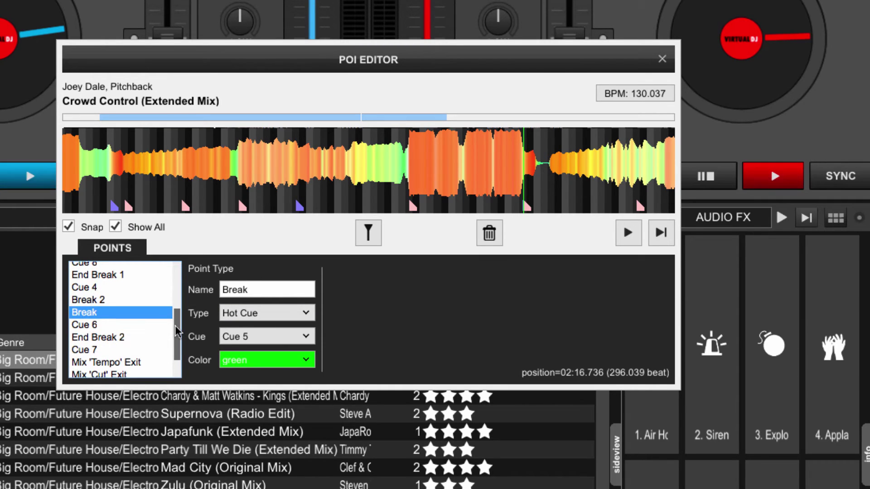
click(309, 312)
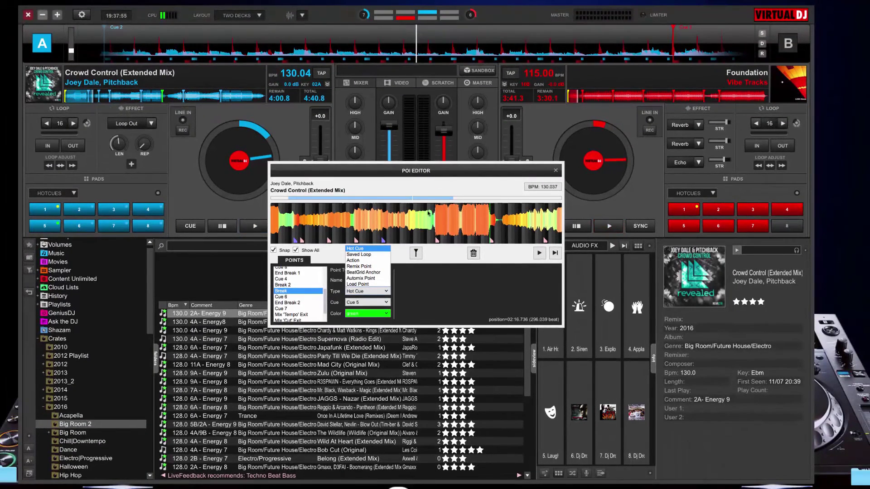
click(556, 171)
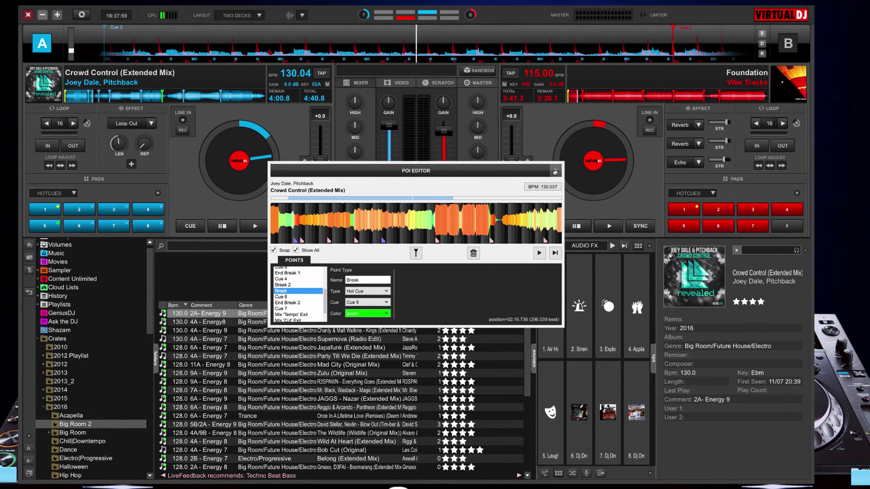
click(556, 171)
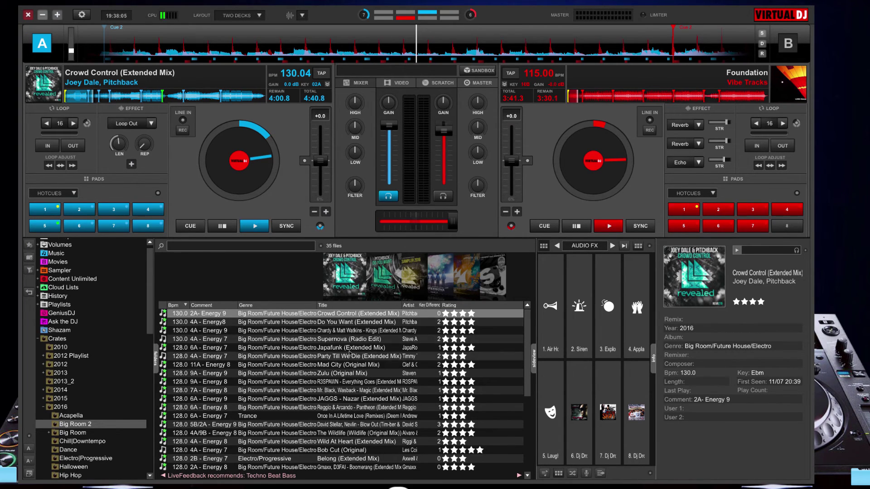
Browse down the Big Room 2 tracks to show their cover art, then dismiss deck A's HOTCUES pad menu.
click(372, 357)
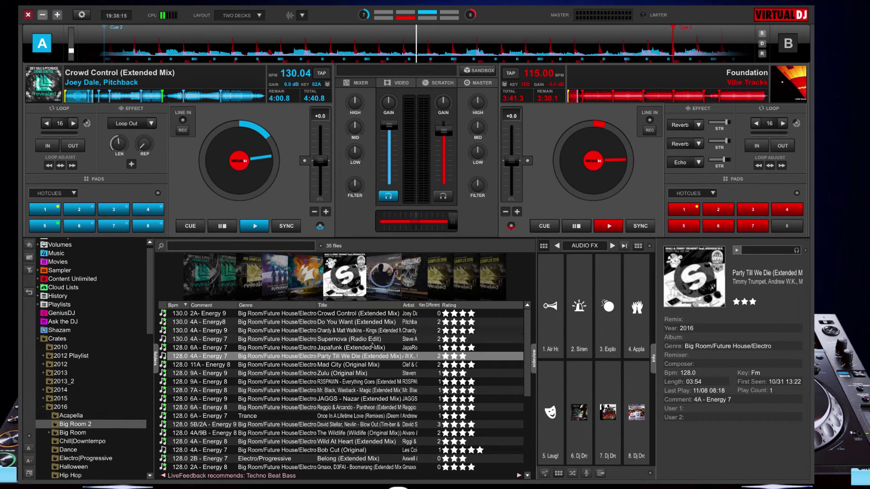
key(Down)
key(Down)
key(Down)
key(Down)
key(Down)
key(Down)
key(Down)
key(Down)
key(Down)
key(Down)
key(Down)
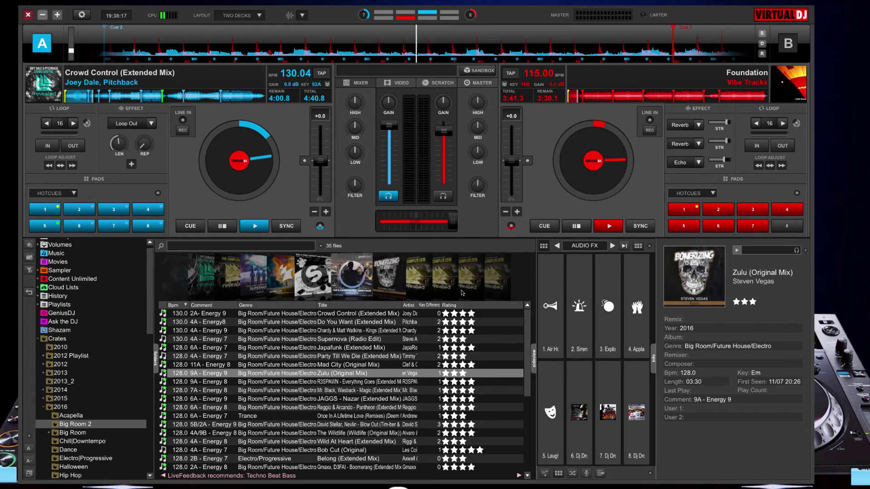
scroll(458, 290, down, 6)
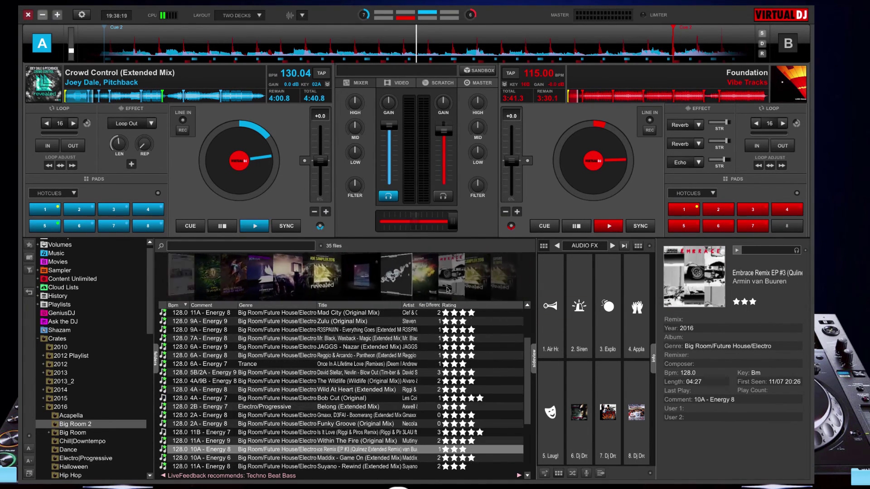
scroll(450, 286, down, 12)
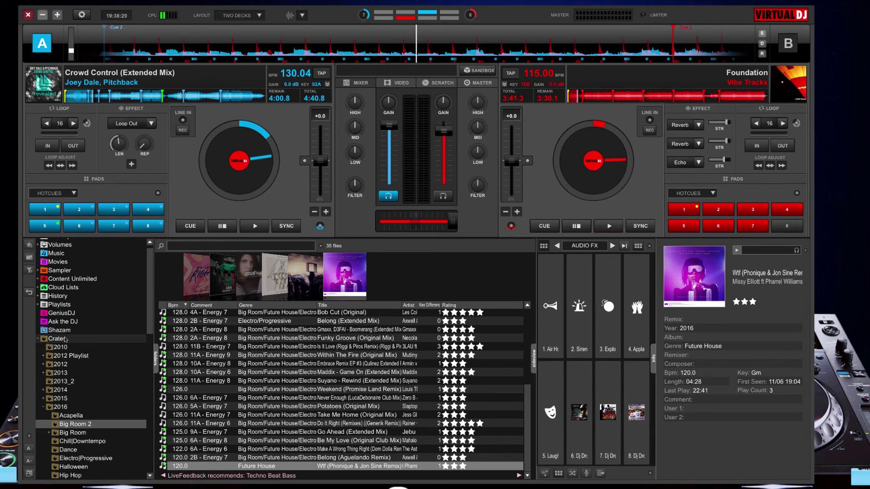
click(72, 194)
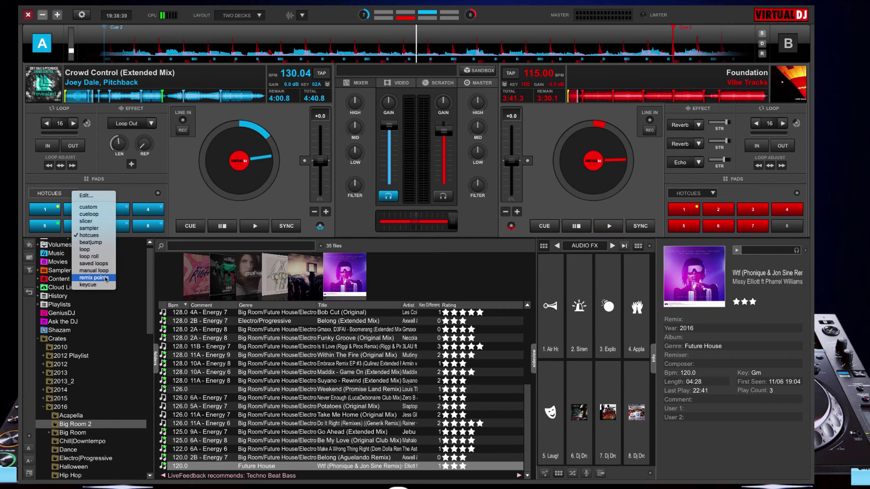
click(178, 198)
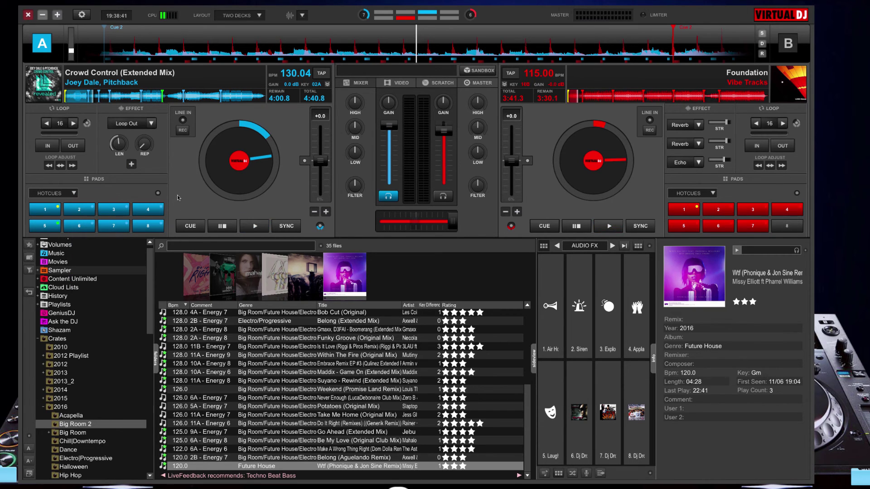